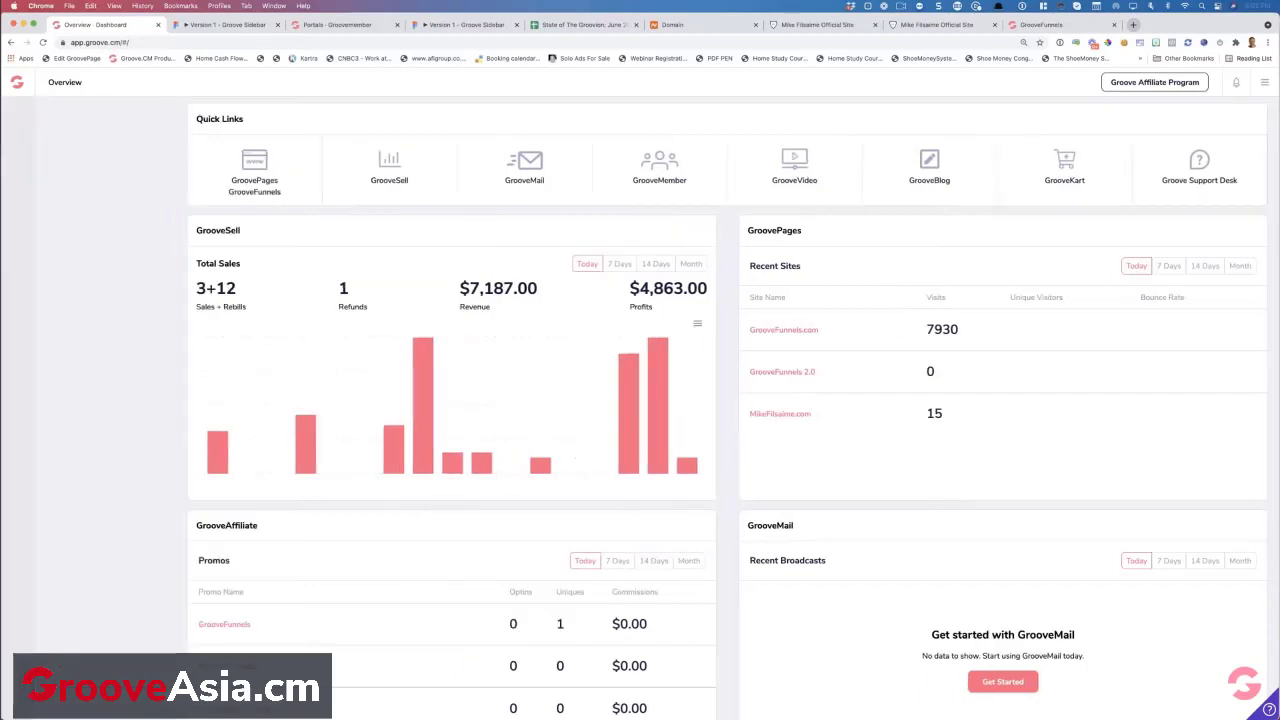
# - Go to the Webinars app from the Groove app switcher sidebar
pyautogui.click(17, 148)
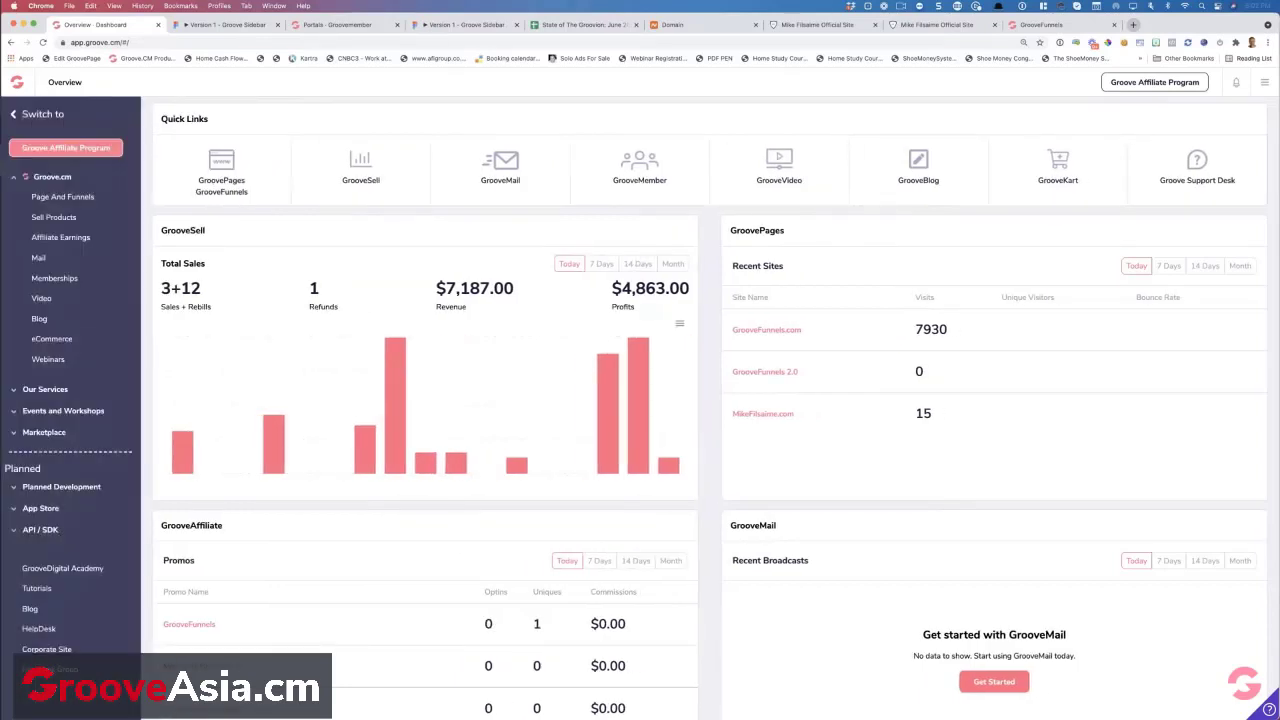
pyautogui.click(48, 359)
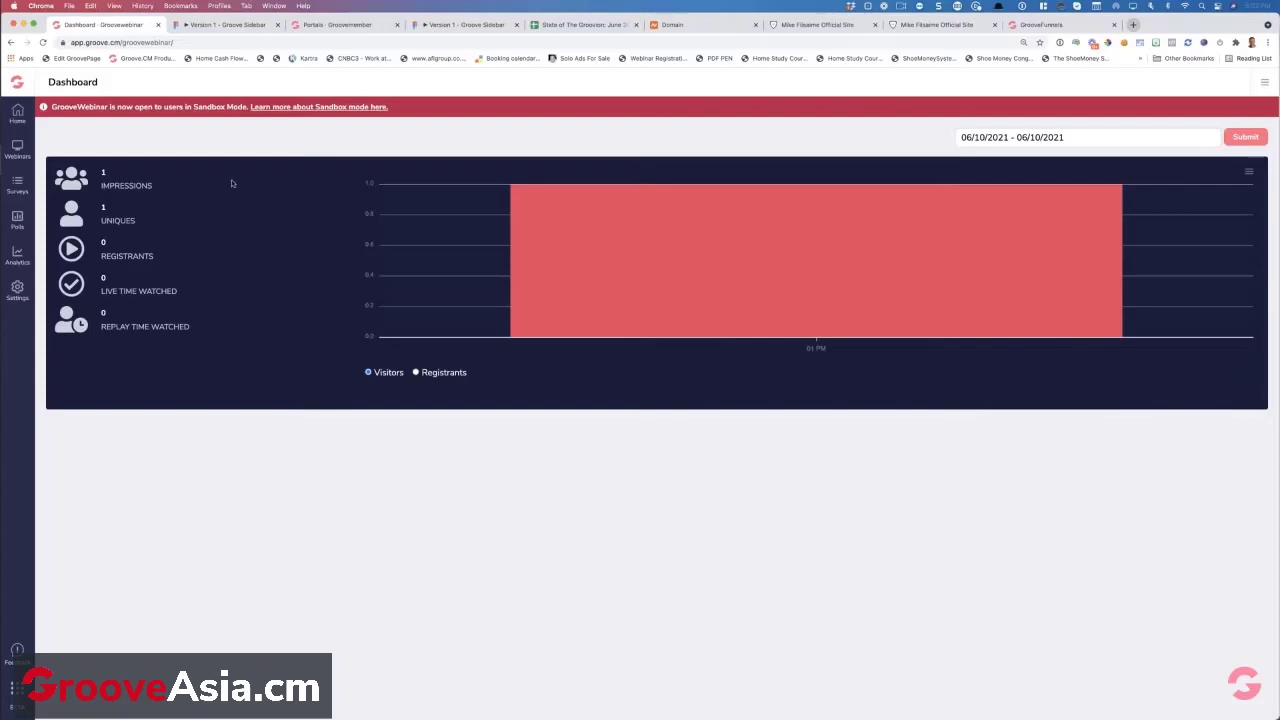
# - Check the empty Invited Webinars list, then return to My Webinars showing Test Webinar
pyautogui.click(22, 154)
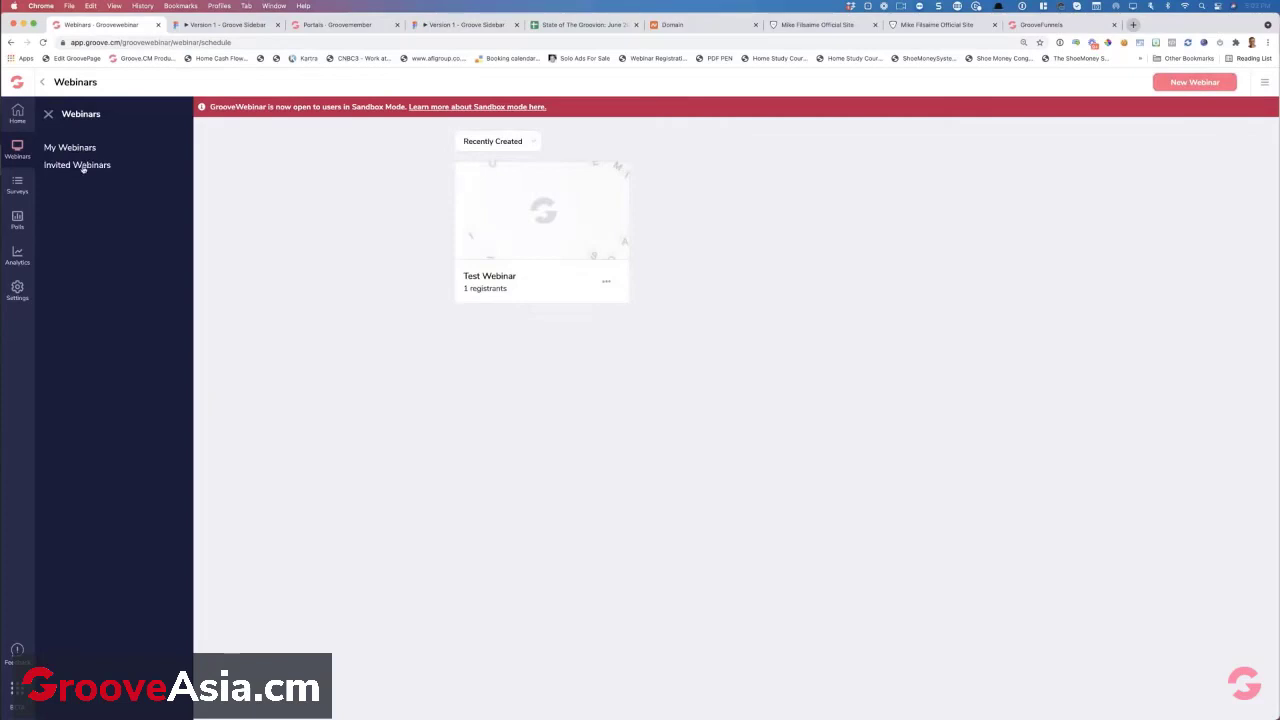
pyautogui.click(83, 166)
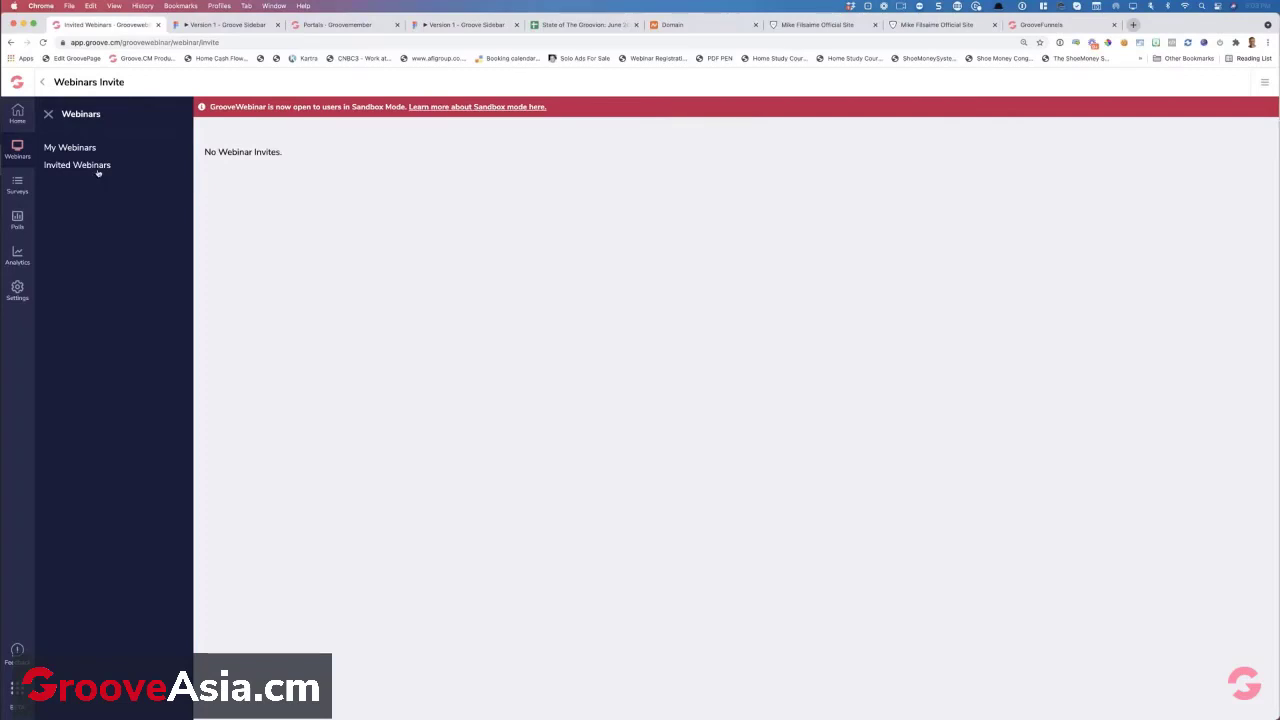
pyautogui.click(129, 145)
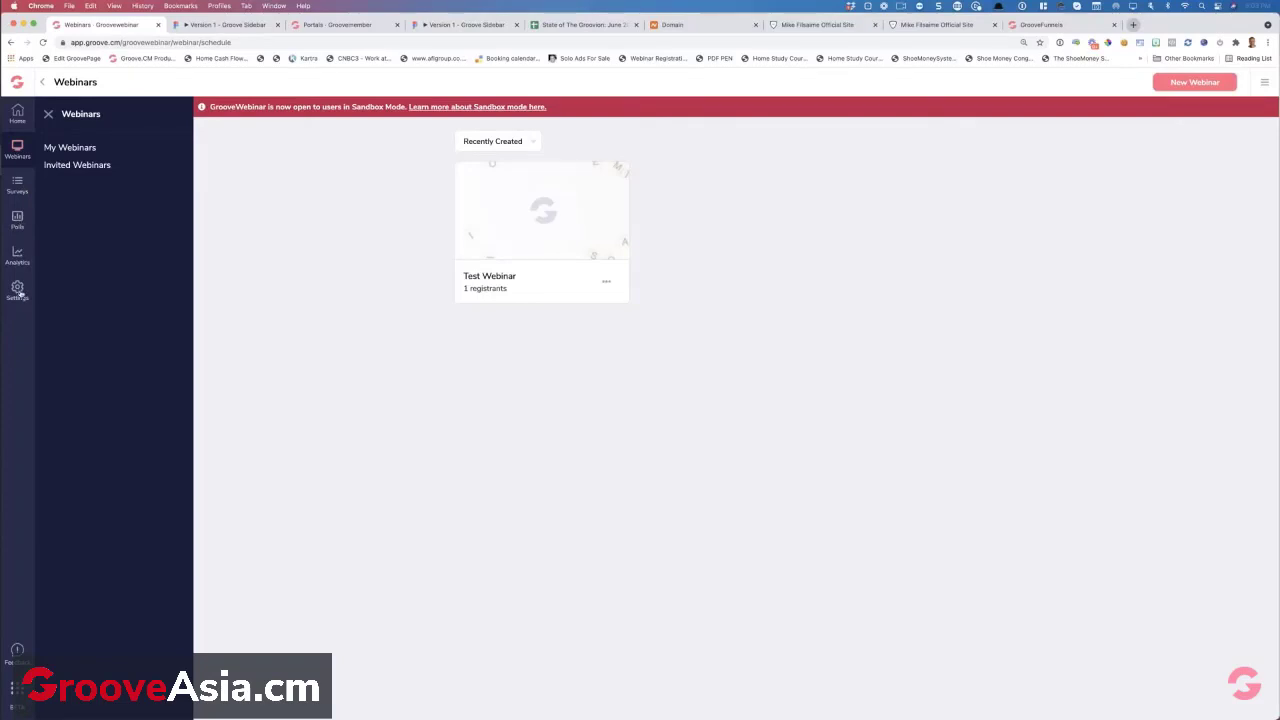
# - Glance at Settings, then back in Webinars start editing Test Webinar
pyautogui.click(17, 290)
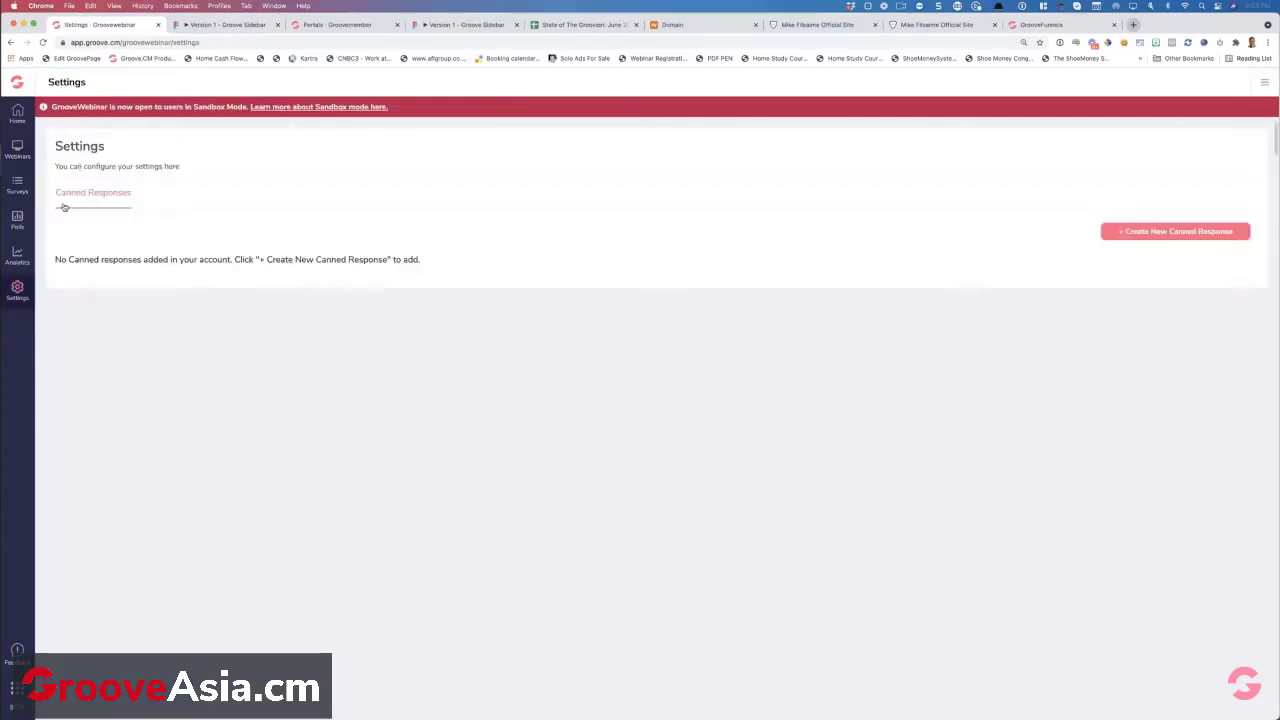
pyautogui.click(17, 150)
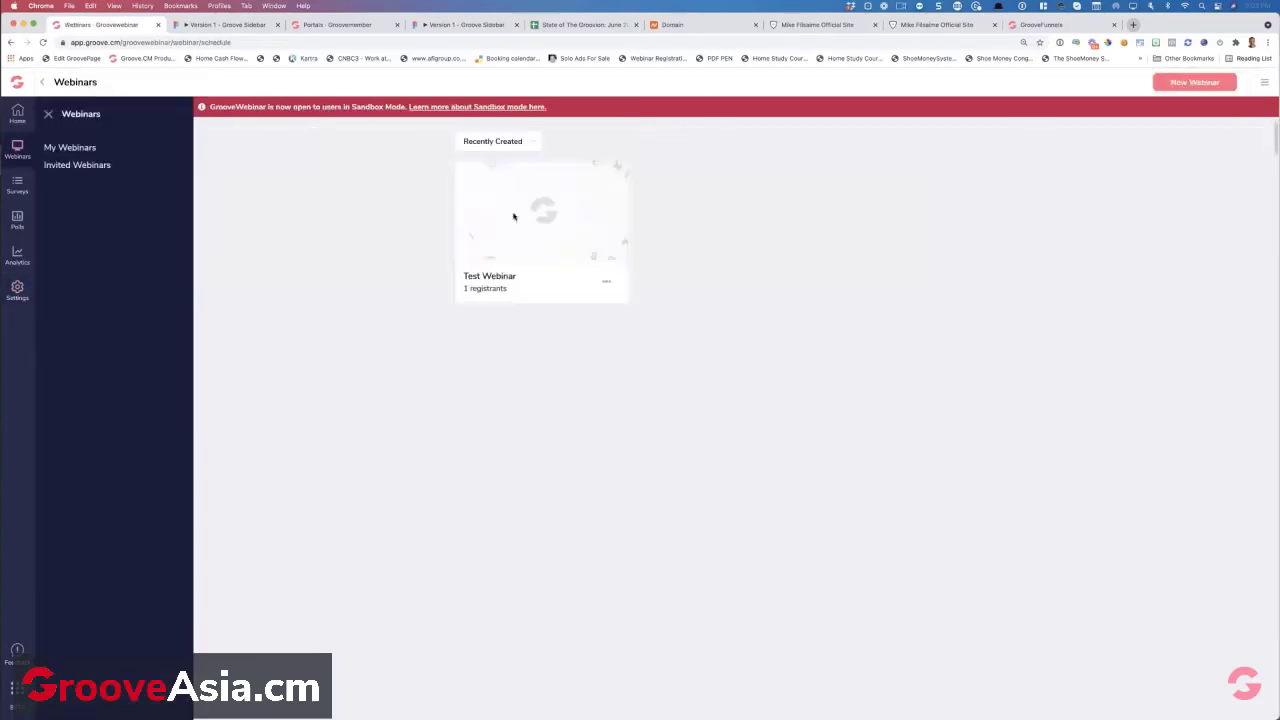
pyautogui.moveTo(522, 222)
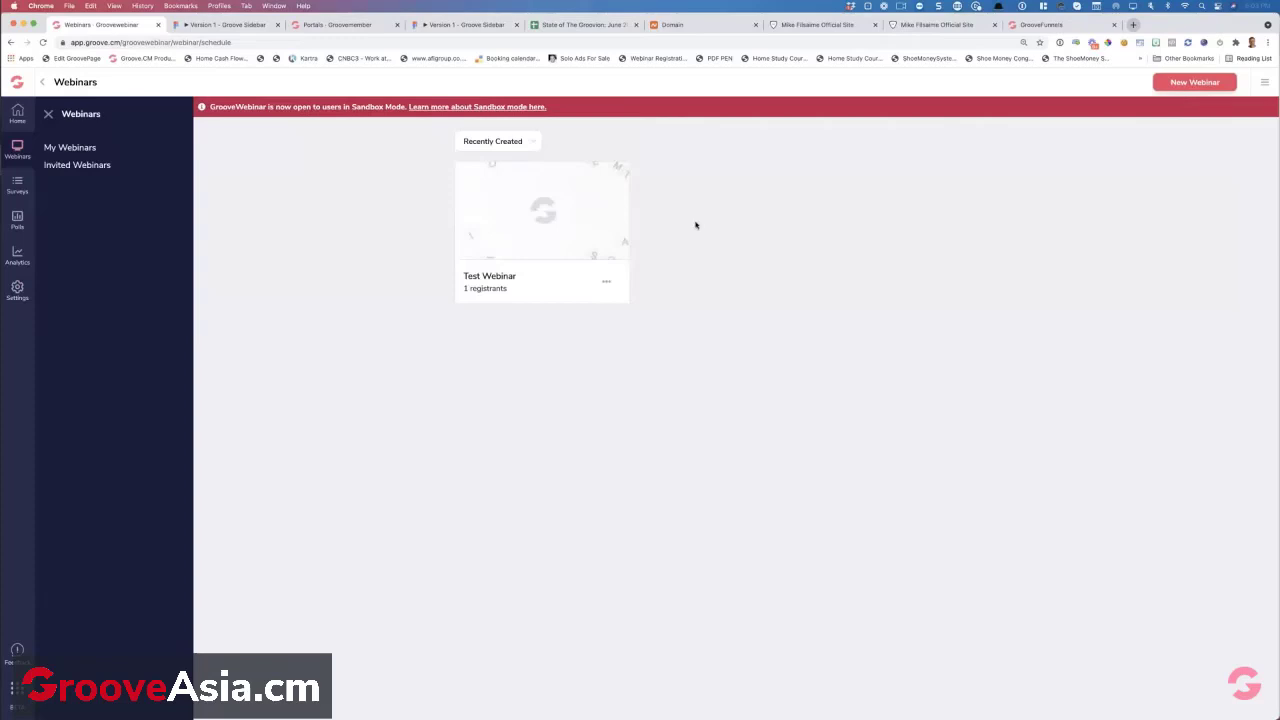
pyautogui.click(564, 212)
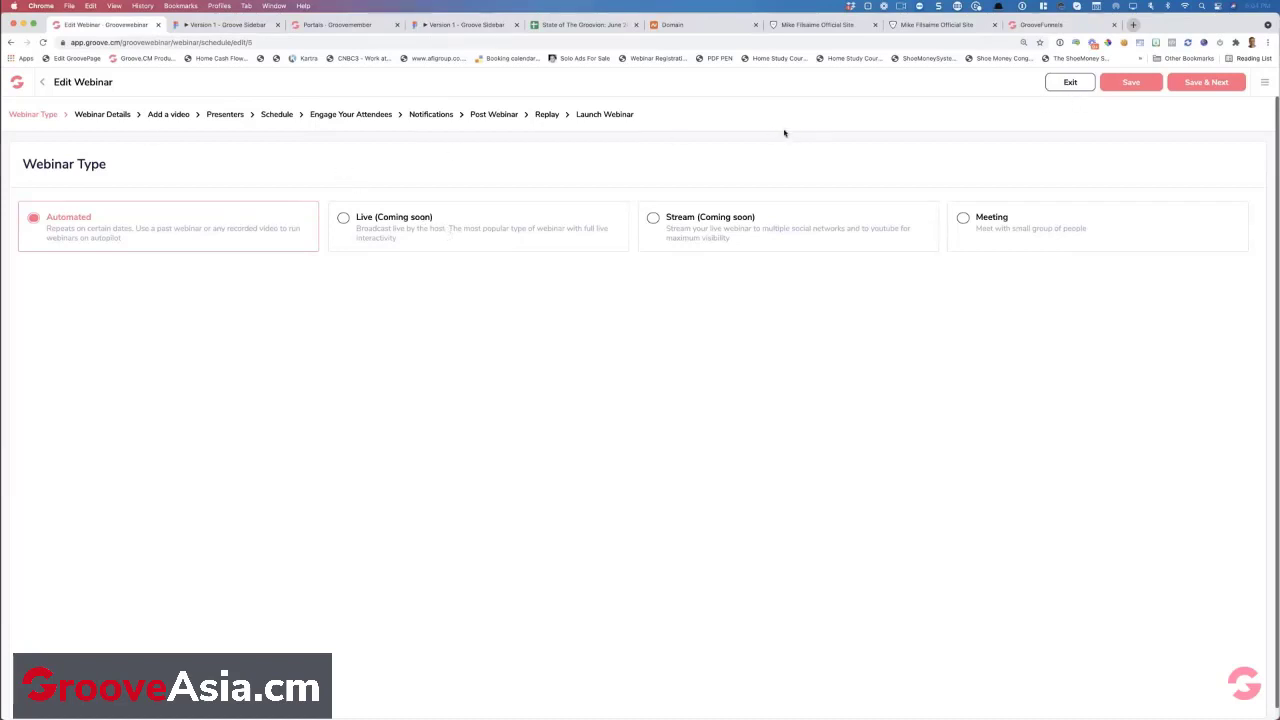
# - Save the Automated type, toggle the video player option on and off, and save the details
pyautogui.click(1205, 83)
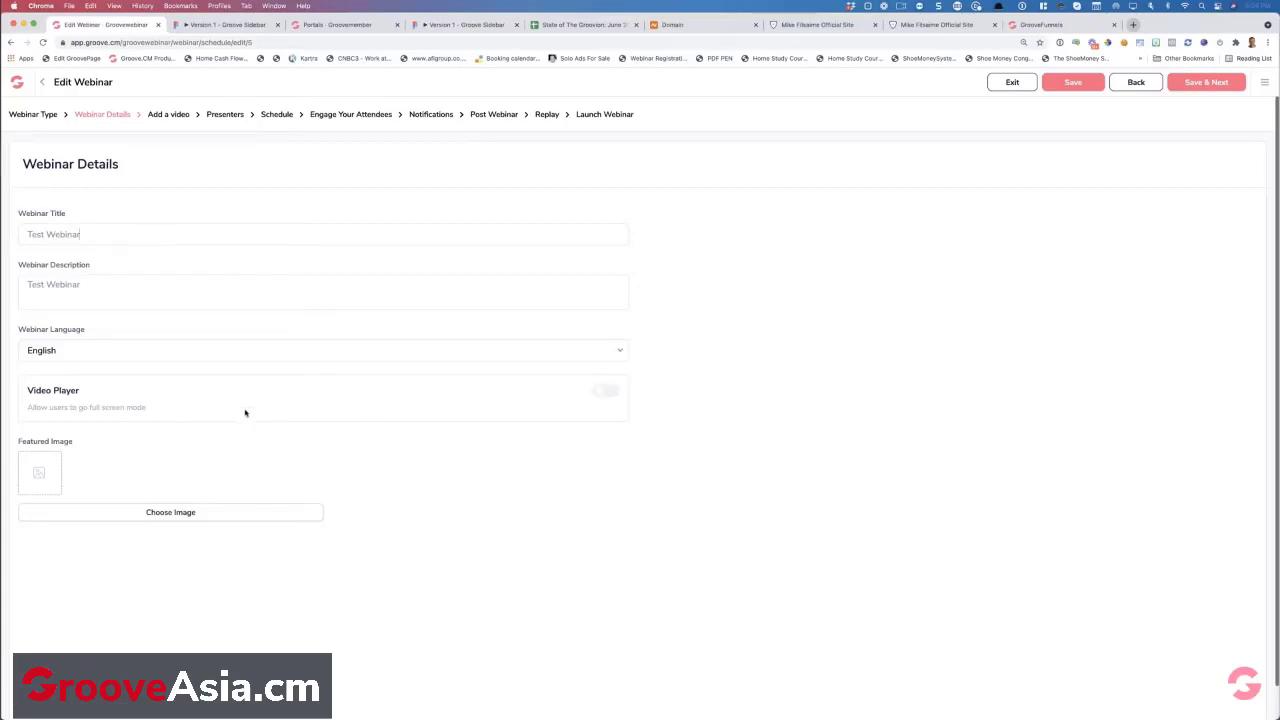
pyautogui.click(607, 392)
pyautogui.click(607, 392)
pyautogui.click(1172, 86)
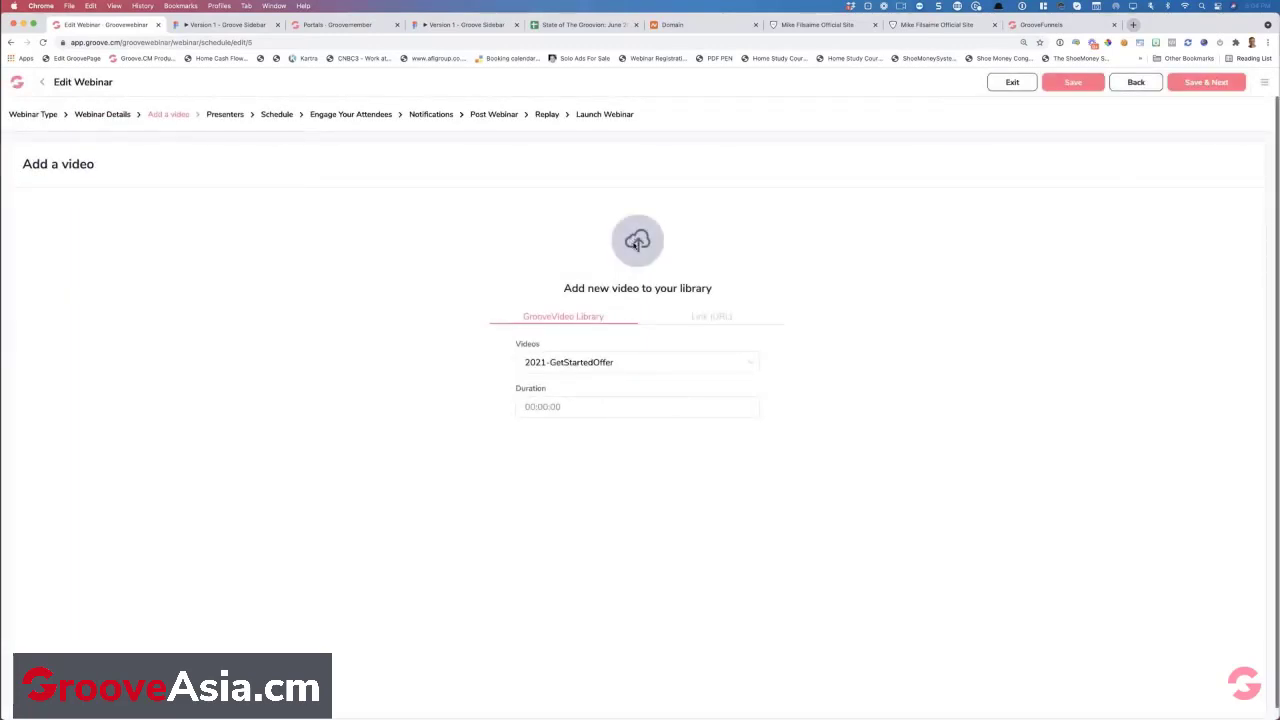
# - Keep 2021-GetStartedOffer as the video and leave the duration at 00:00:00
pyautogui.click(586, 363)
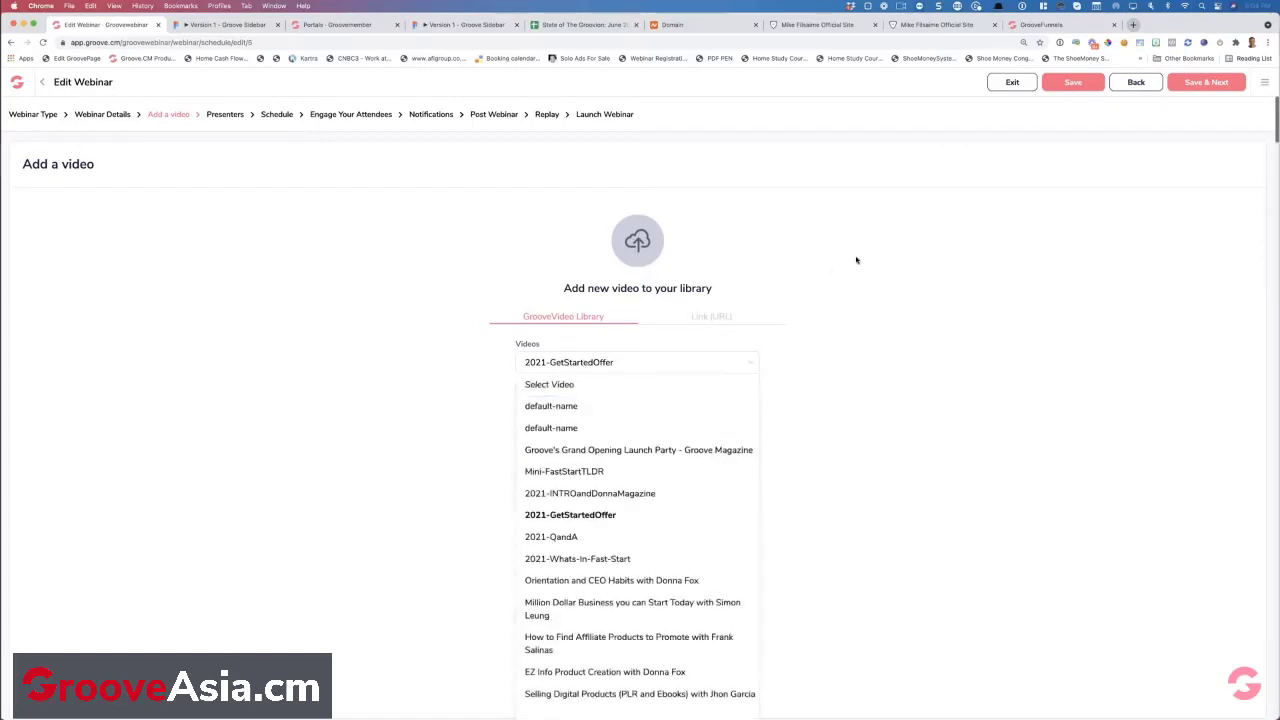
pyautogui.press('Escape')
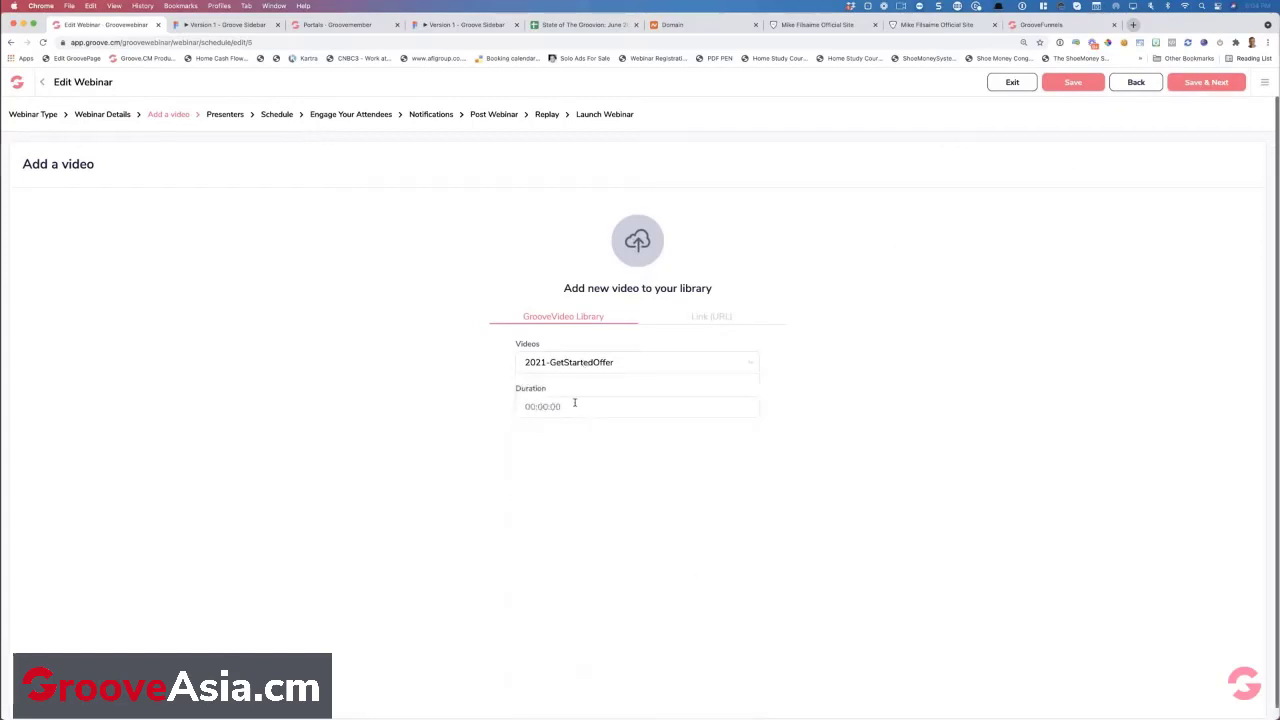
pyautogui.click(563, 413)
pyautogui.click(678, 485)
pyautogui.click(556, 407)
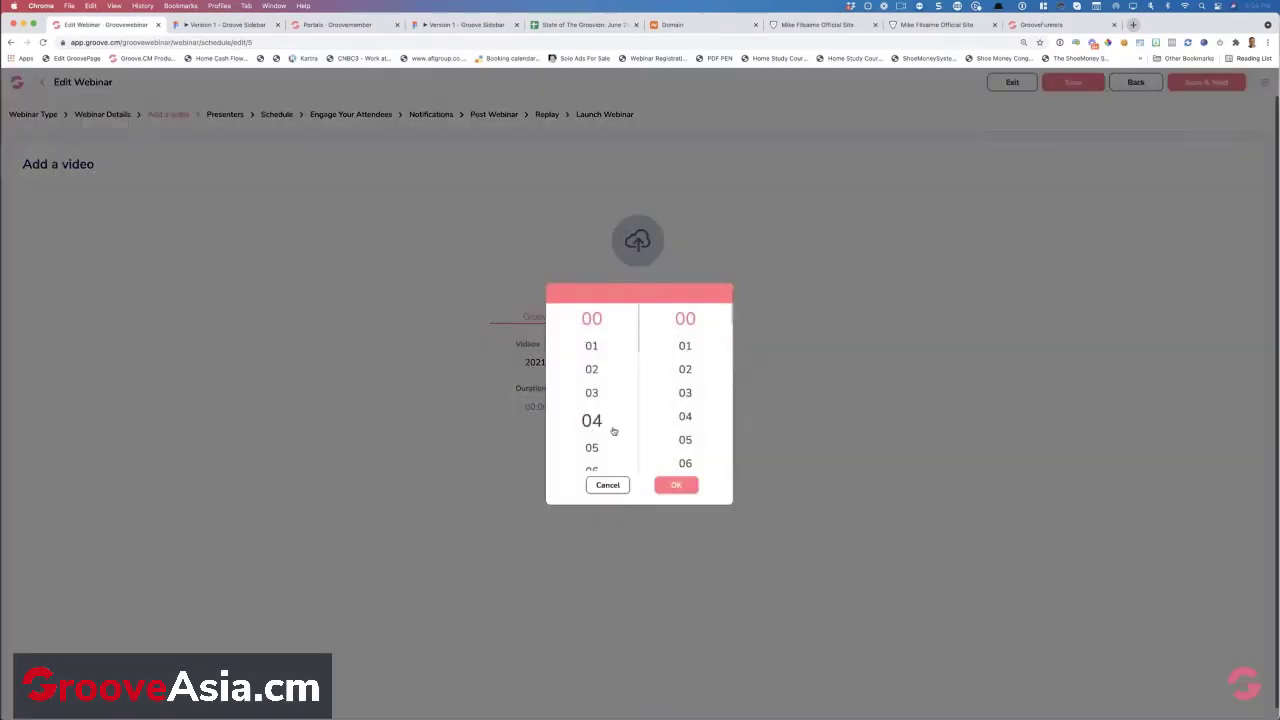
pyautogui.scroll(-5, 595, 440)
pyautogui.scroll(5, 590, 430)
pyautogui.click(490, 422)
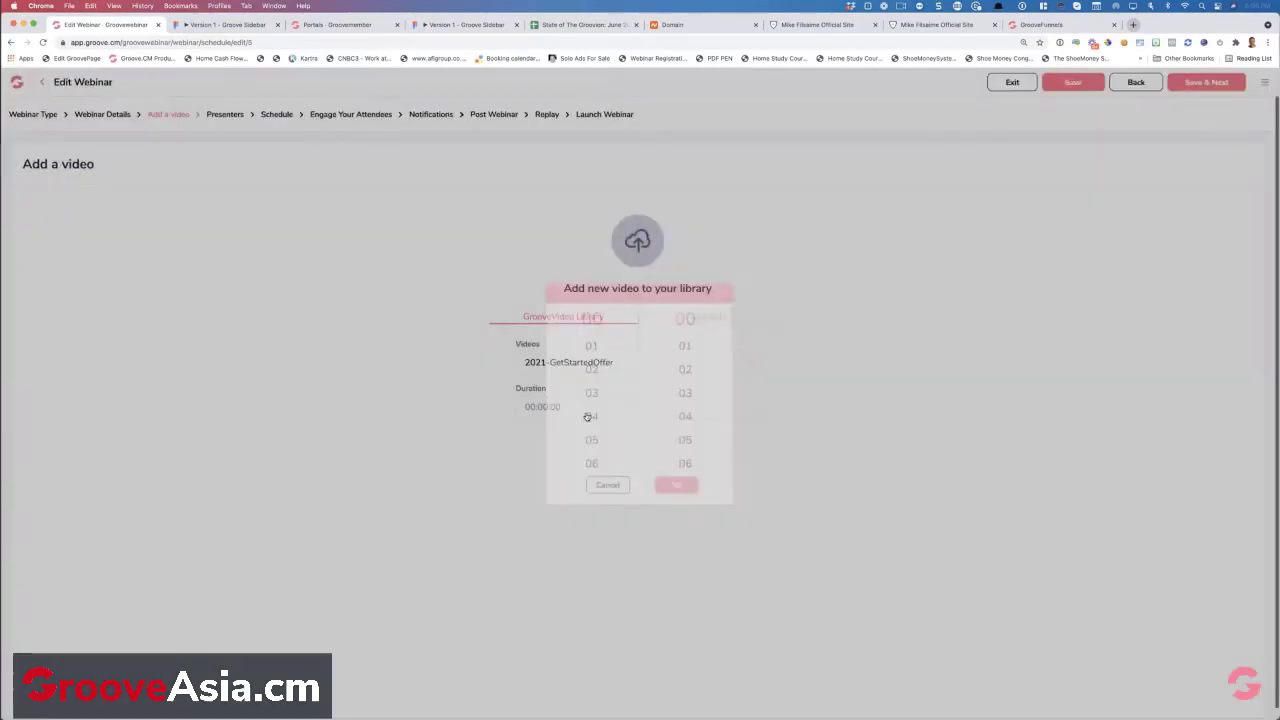
pyautogui.click(545, 407)
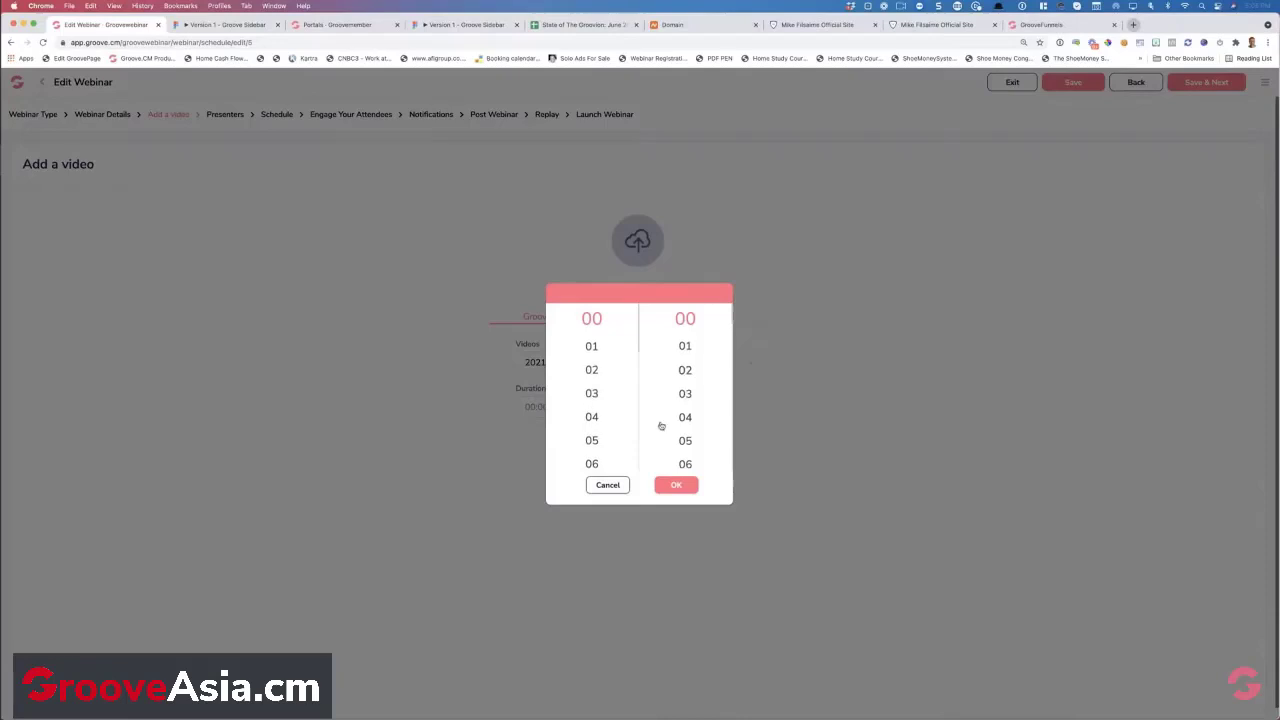
pyautogui.click(676, 485)
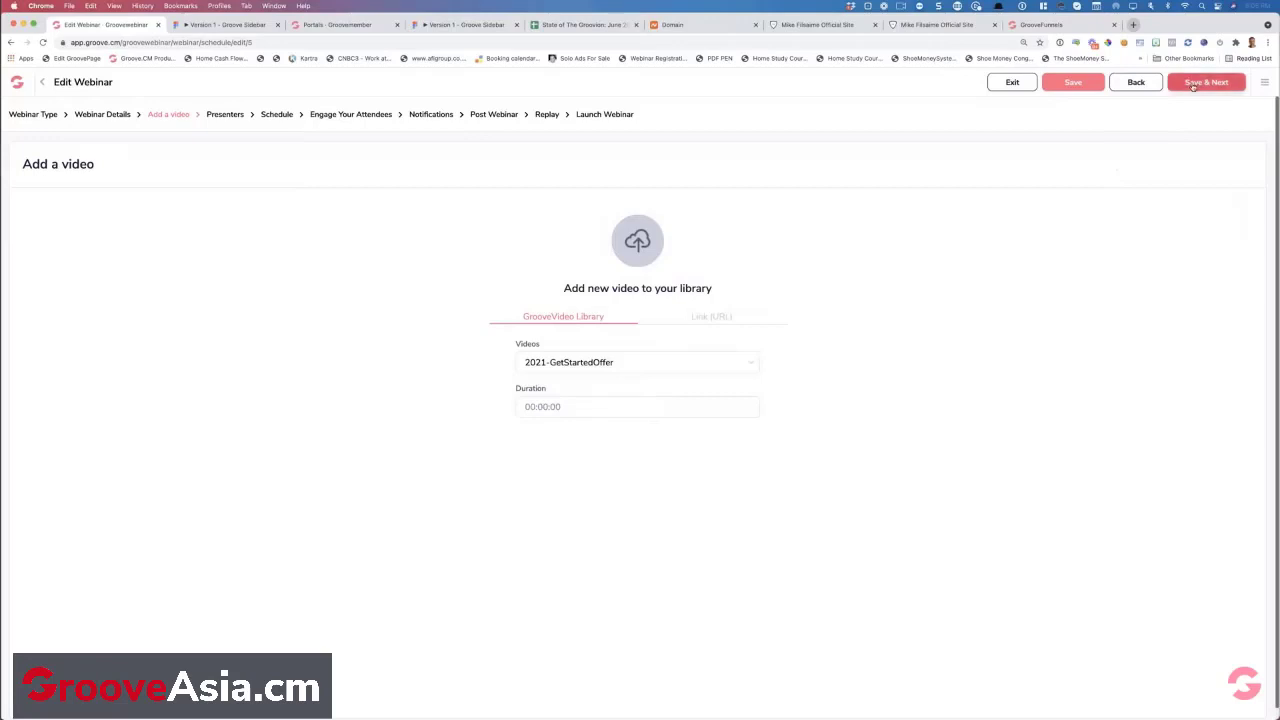
# - Try saving the video step, dismiss the save error and reload the editor
pyautogui.click(1192, 85)
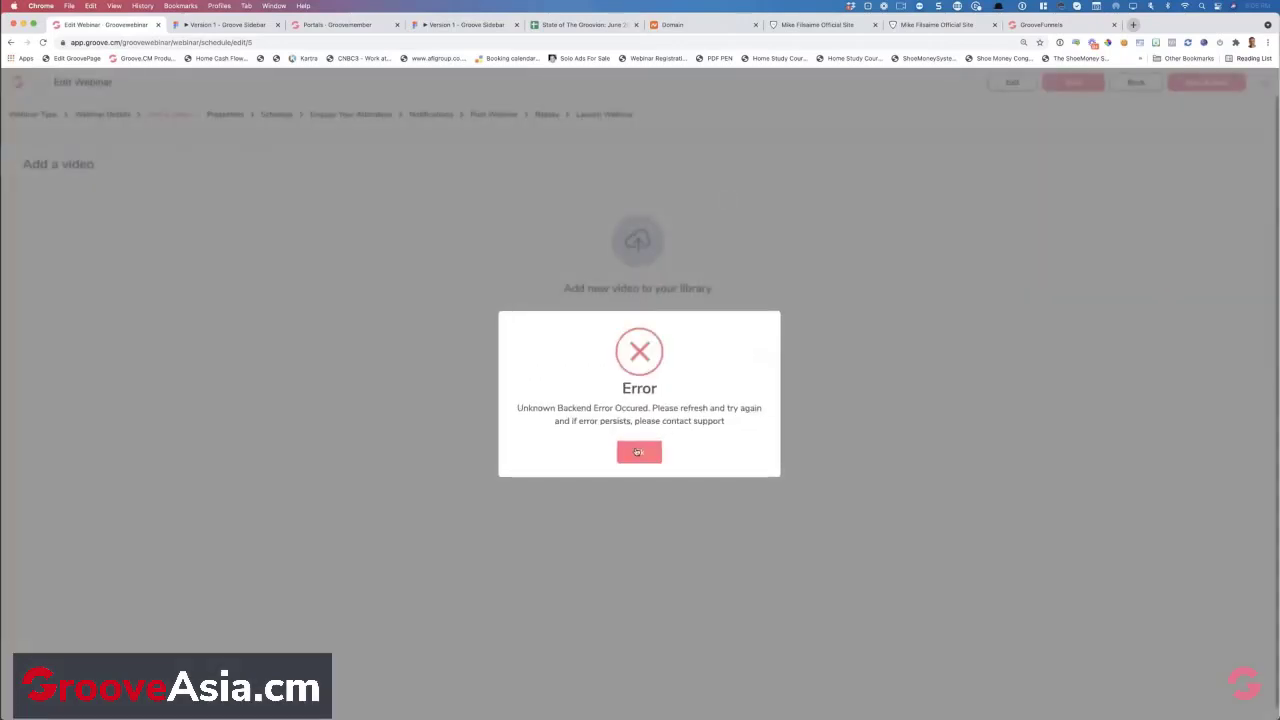
pyautogui.click(639, 452)
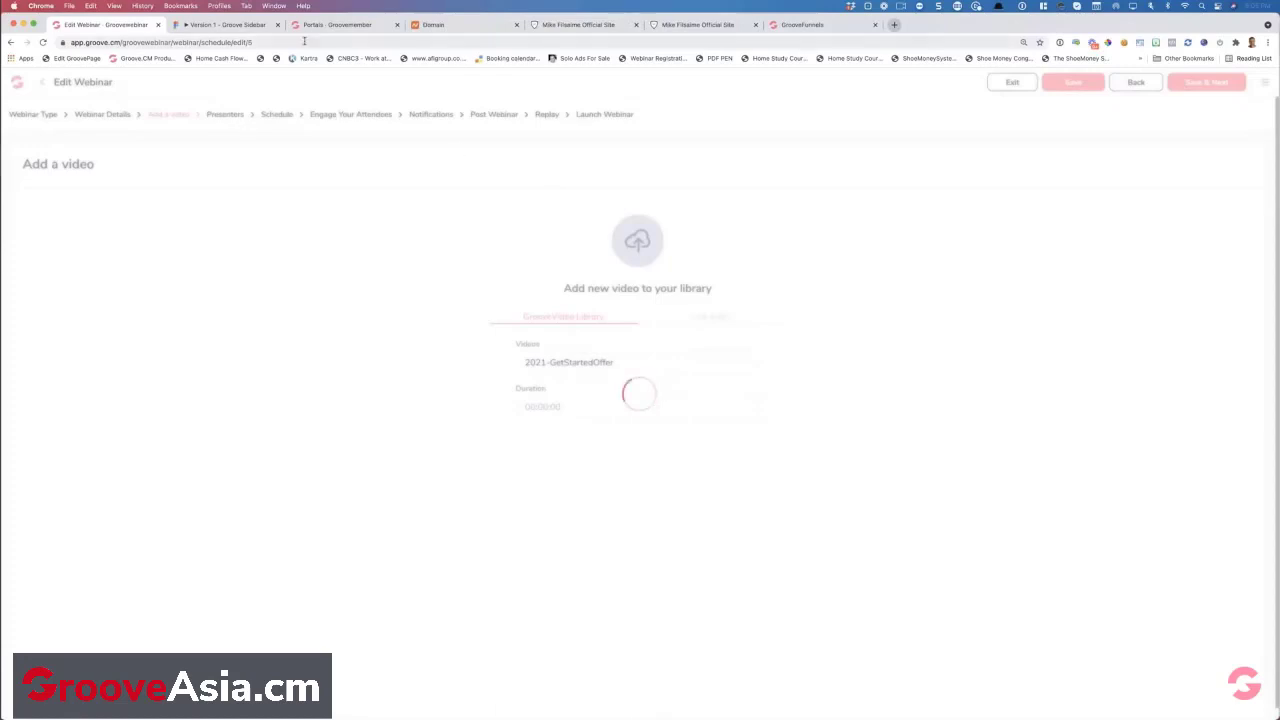
pyautogui.press('super+l')
pyautogui.press('Return')
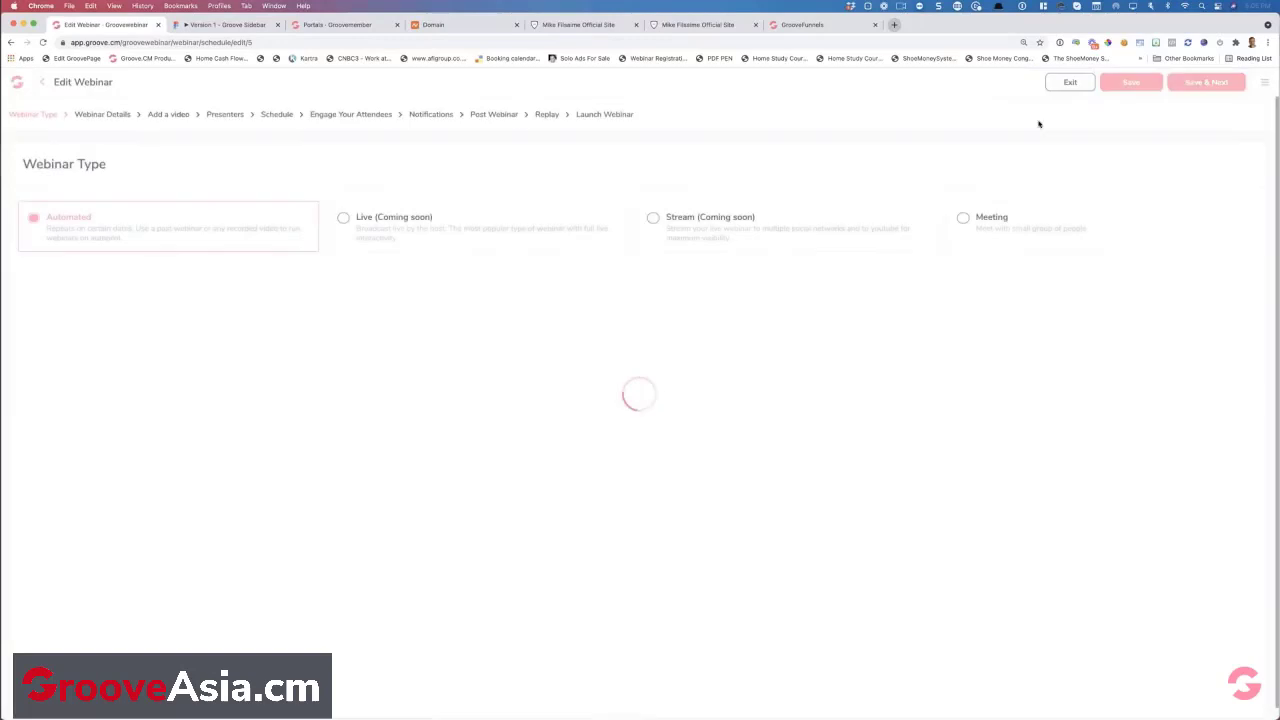
# - Retry the type step, dismiss the error and reload, then exit and start a new webinar
pyautogui.click(1176, 81)
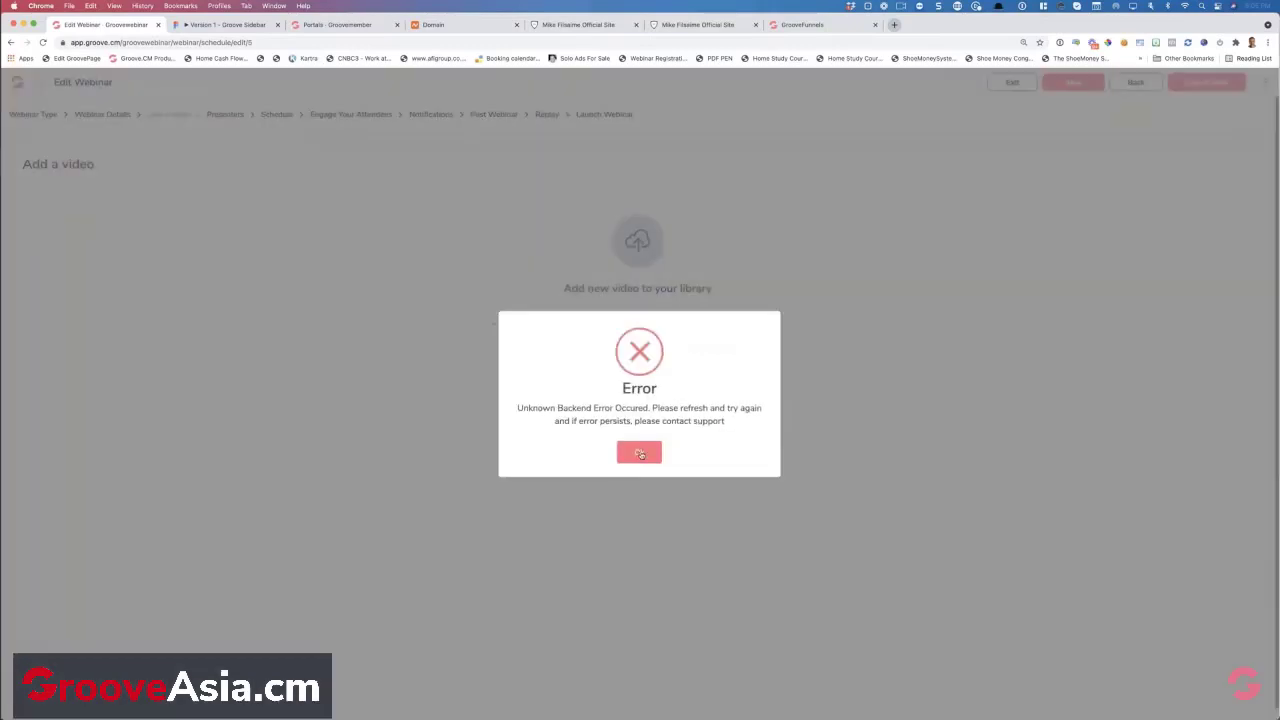
pyautogui.click(640, 454)
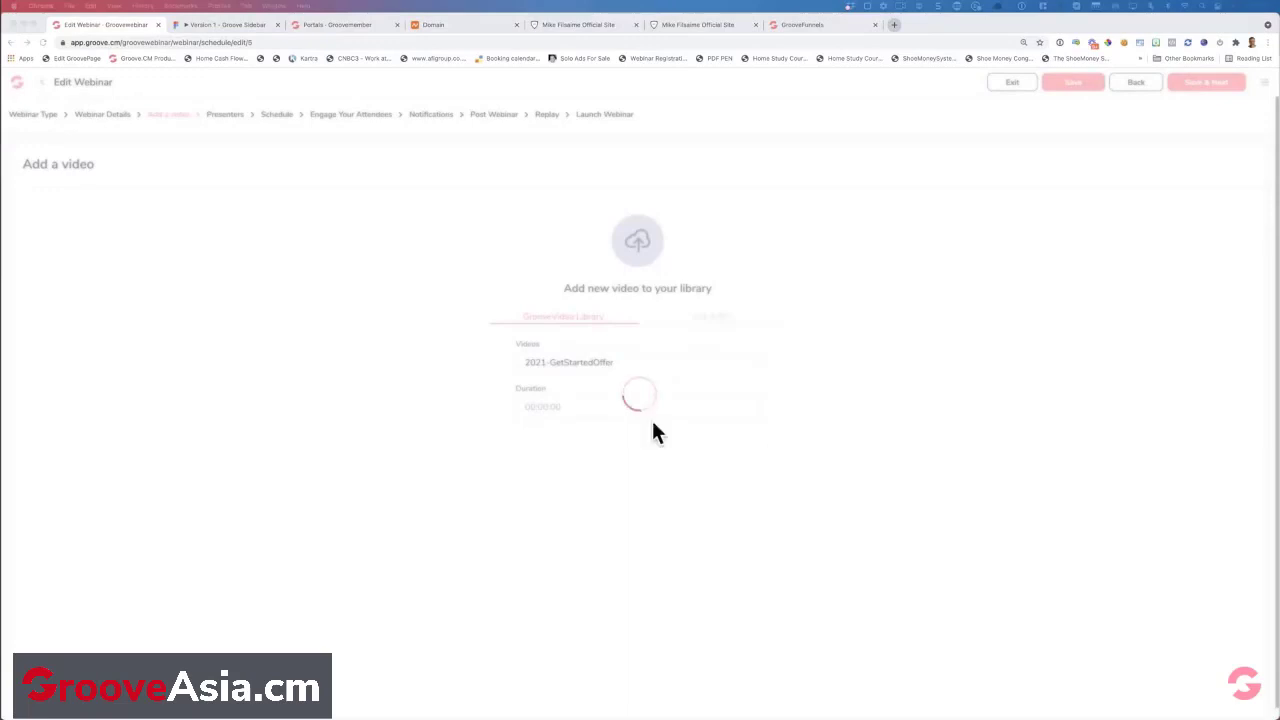
pyautogui.click(521, 40)
pyautogui.press('Return')
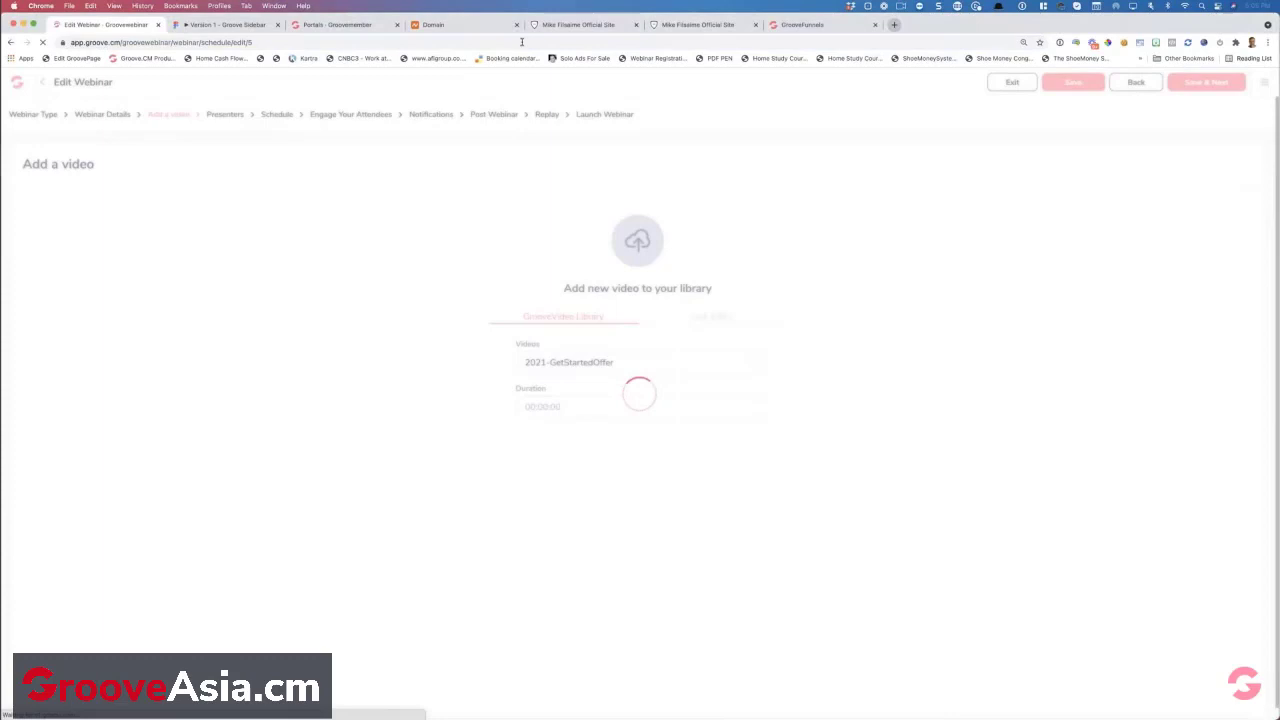
pyautogui.click(1071, 82)
pyautogui.click(1195, 82)
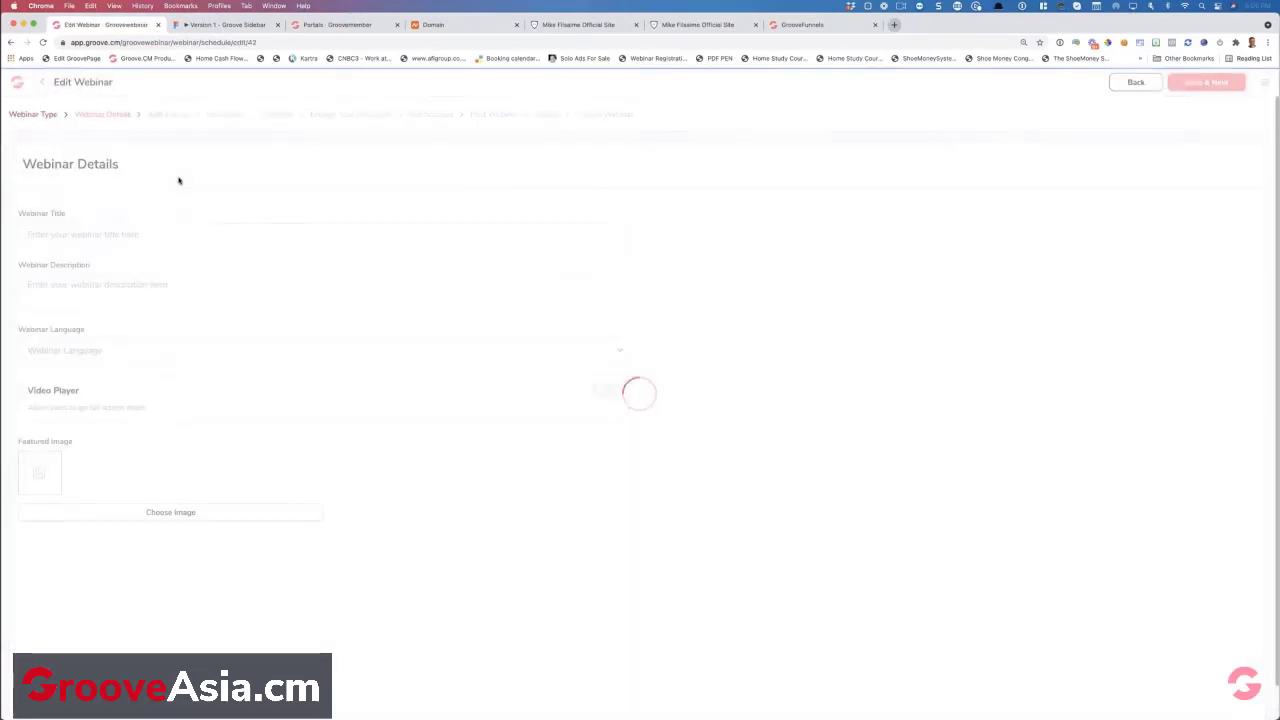
# - Enter 'testtest' as the webinar title and keep English as the language
pyautogui.click(129, 227)
pyautogui.write('tes')
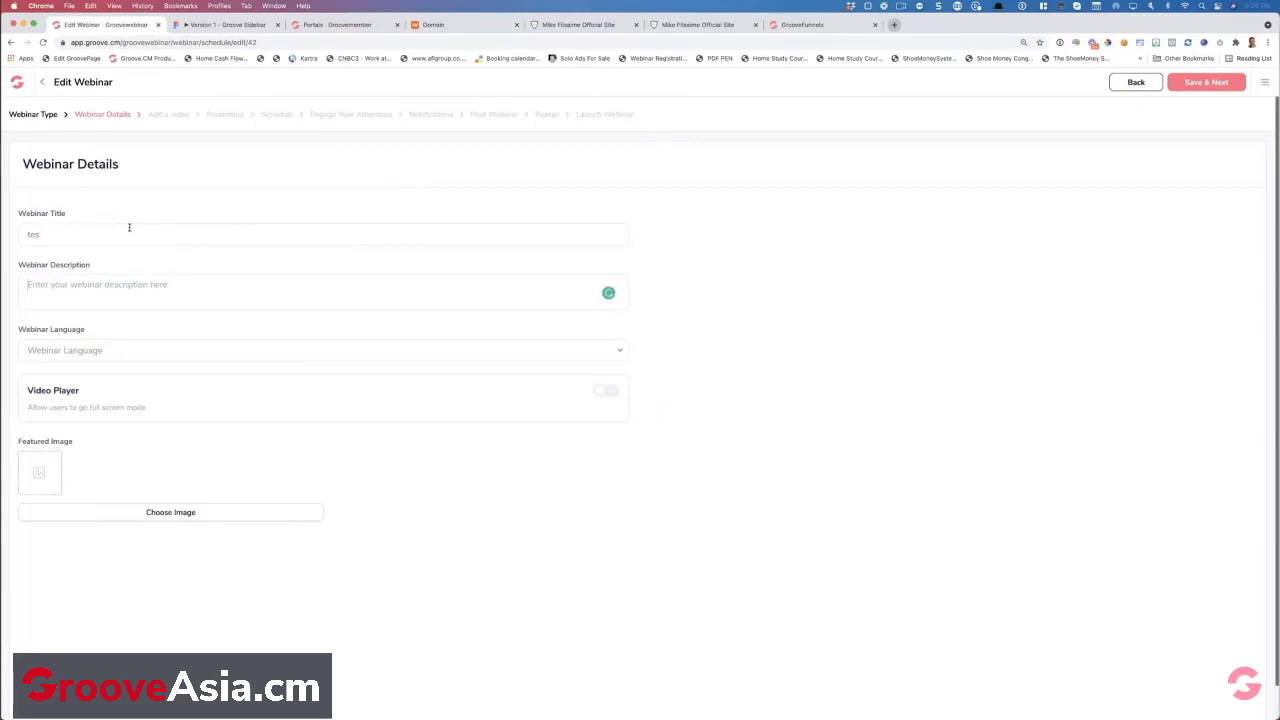
pyautogui.doubleClick(131, 234)
pyautogui.write('testtest')
pyautogui.click(140, 356)
pyautogui.click(218, 398)
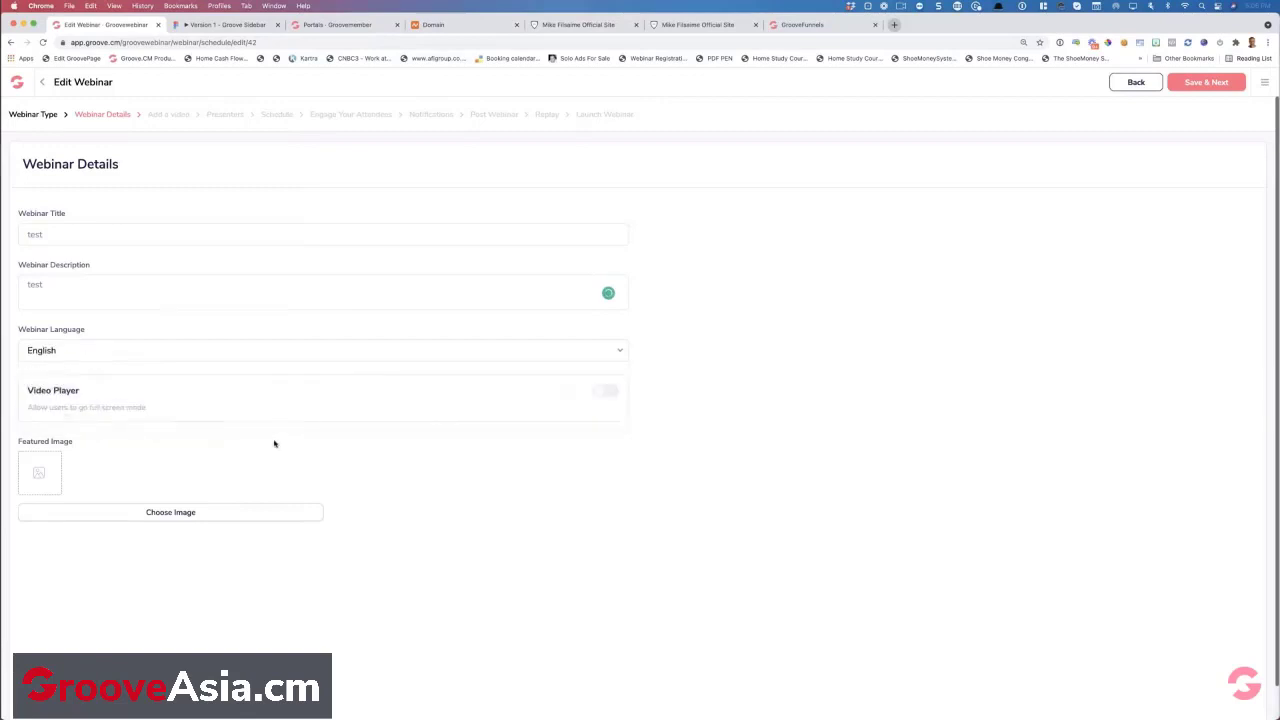
# - Lengthen the too-short title with 'testtest' and save the webinar details
pyautogui.click(1181, 87)
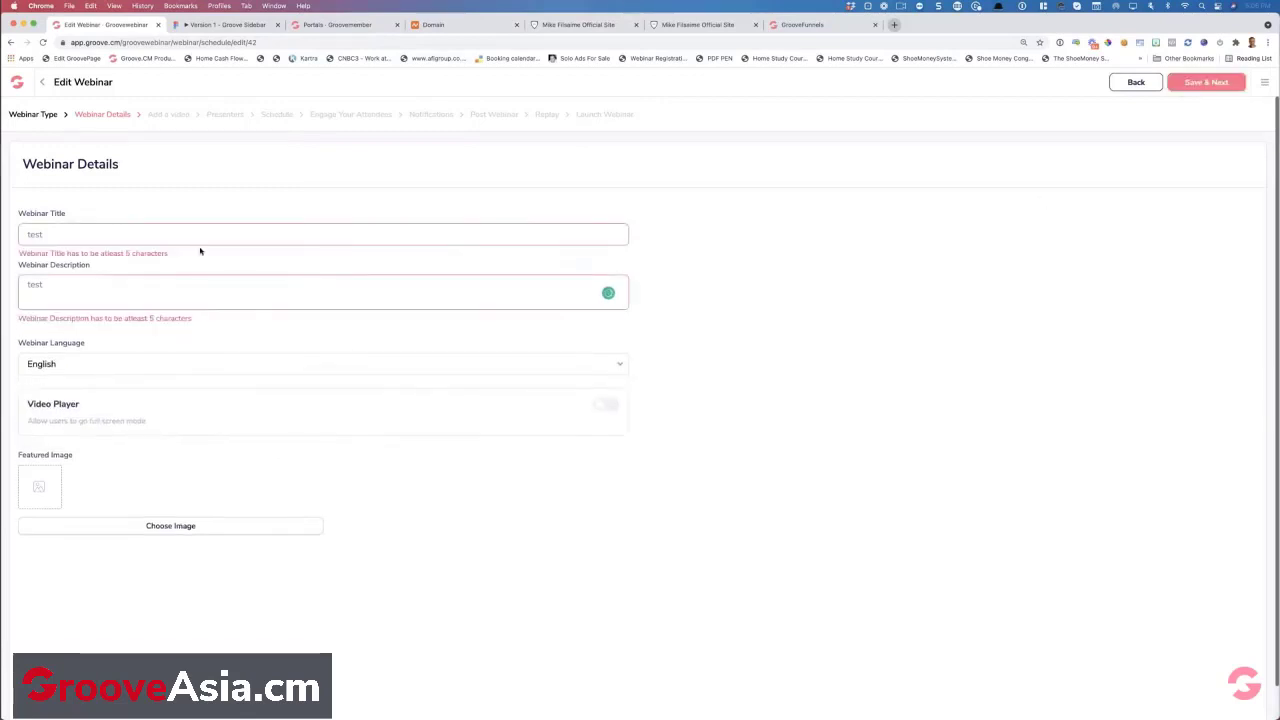
pyautogui.click(137, 235)
pyautogui.write('testtest')
pyautogui.click(1194, 86)
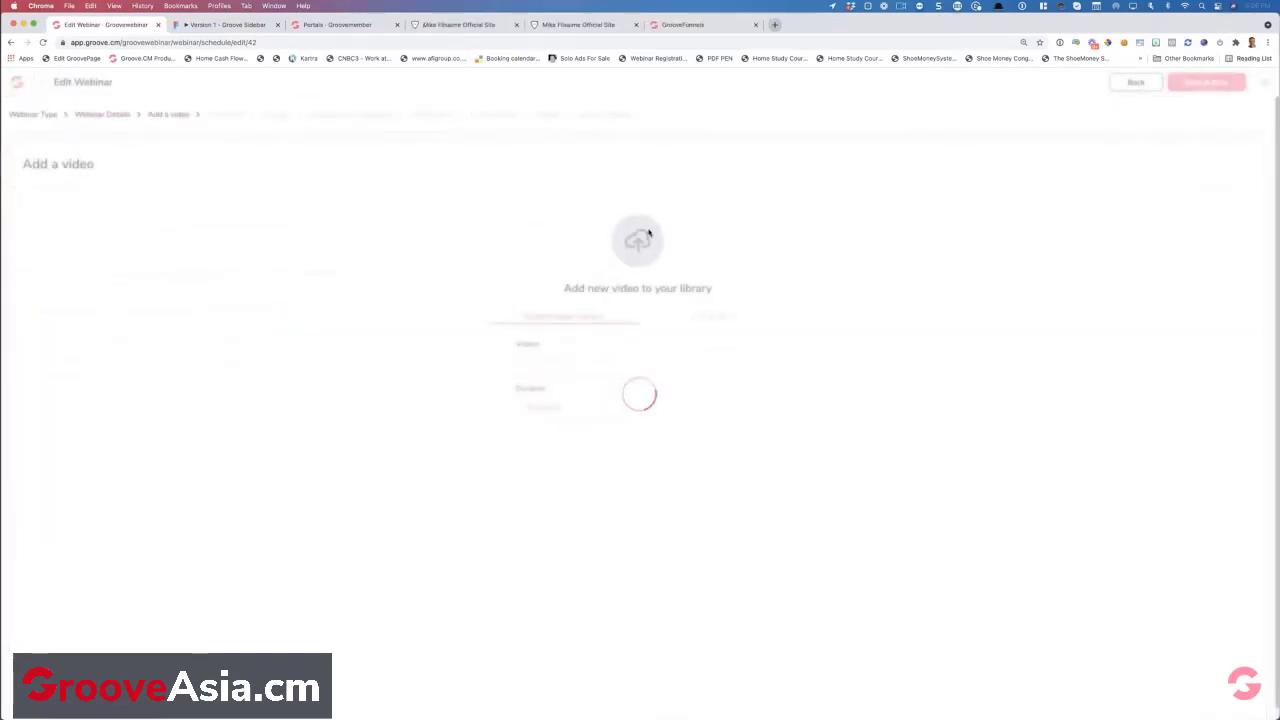
# - Select the Groove's Grand Opening Launch Party video with a 01:29:00 duration
pyautogui.click(594, 364)
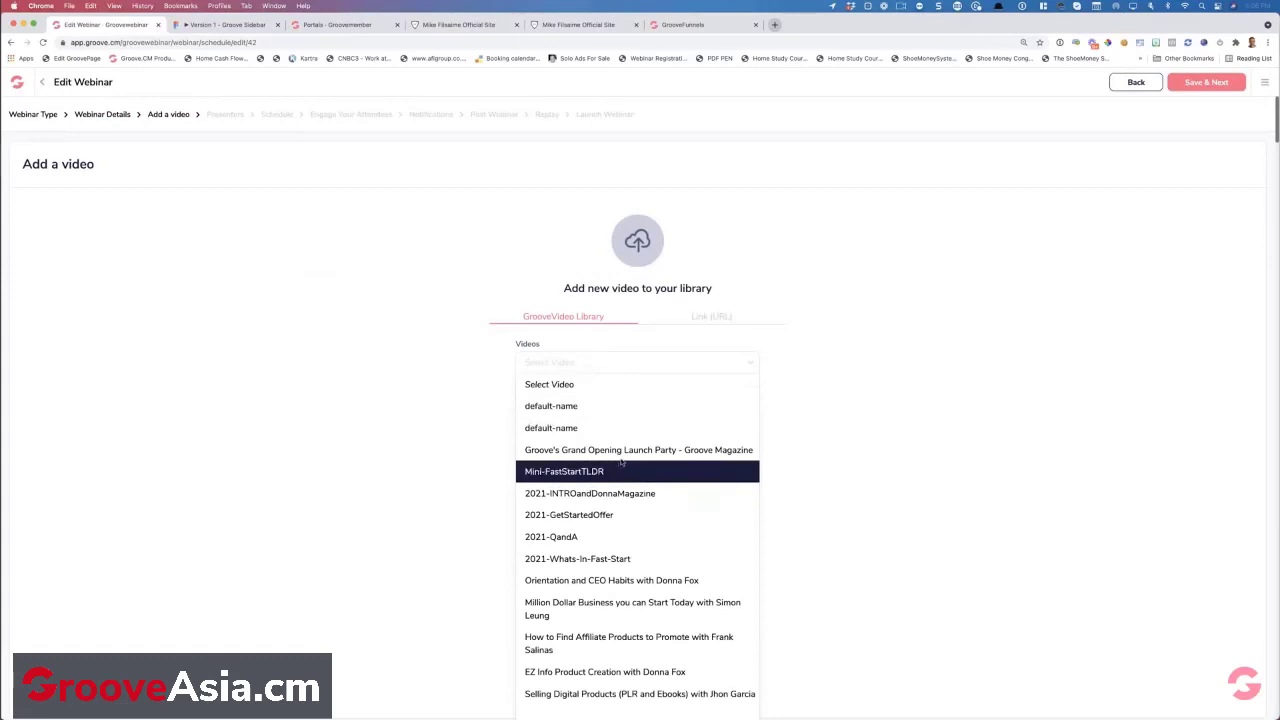
pyautogui.press('Return')
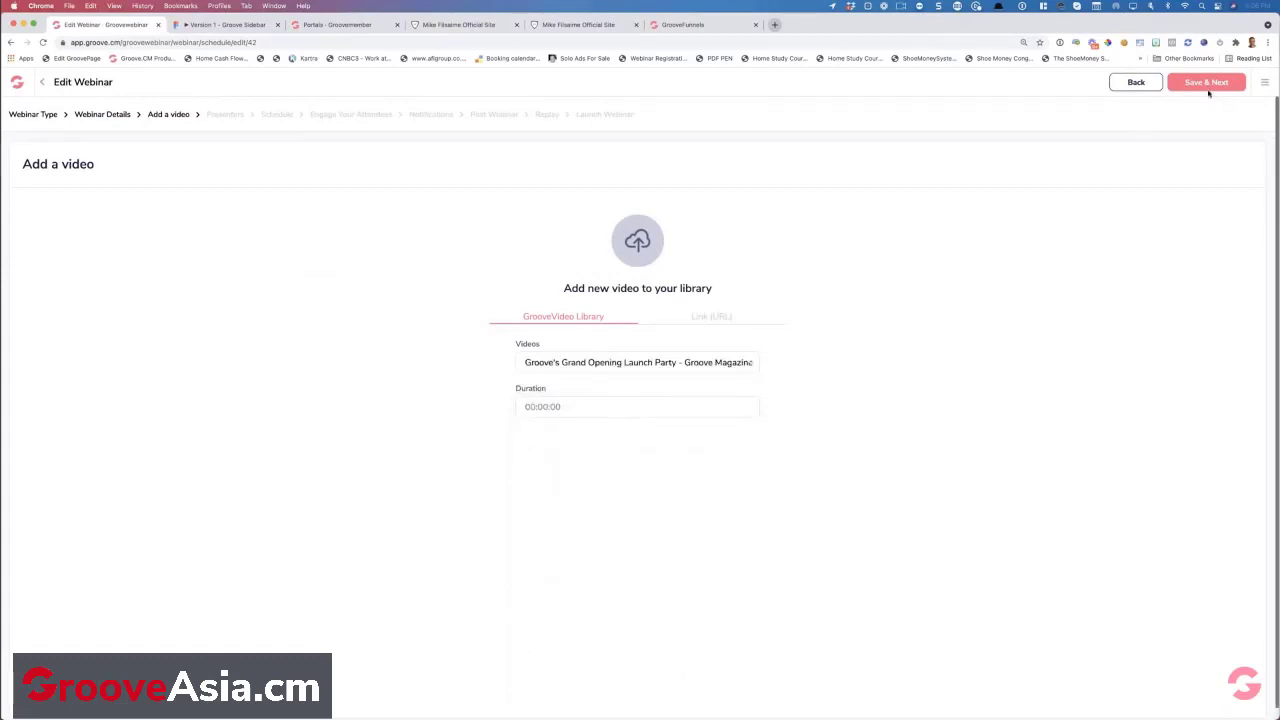
pyautogui.click(540, 410)
pyautogui.scroll(-10, 596, 446)
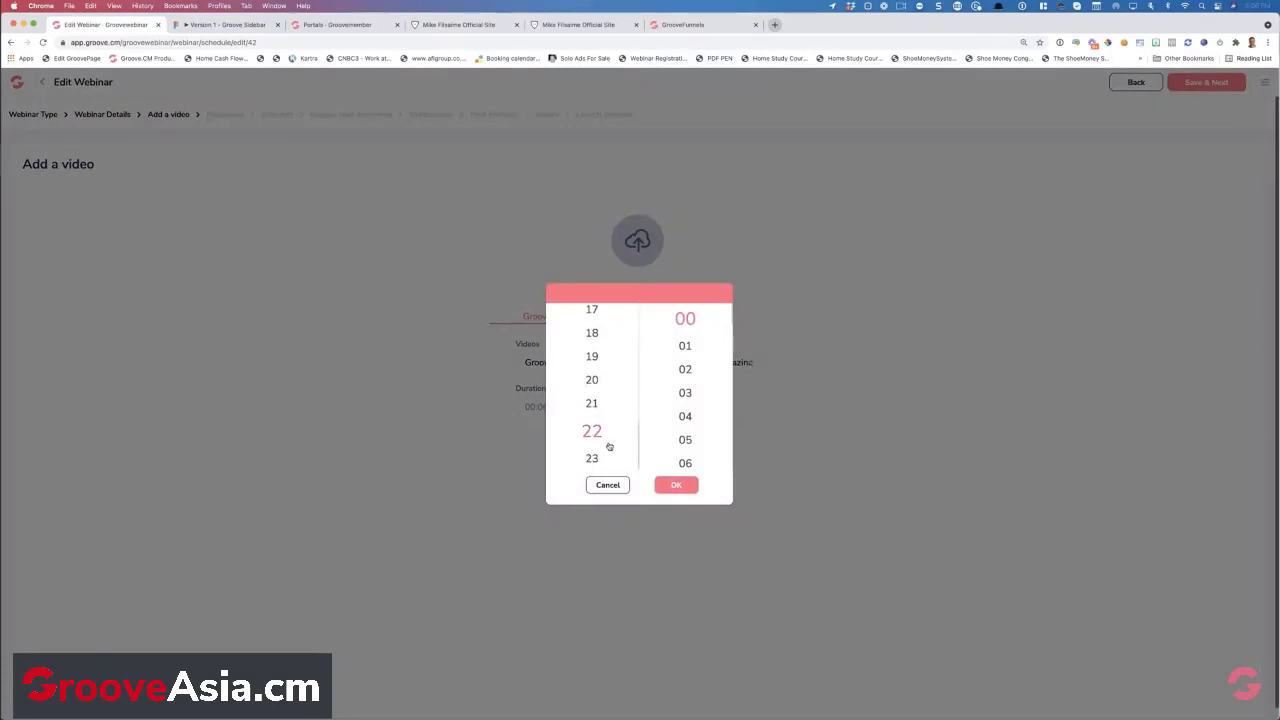
pyautogui.scroll(-6, 592, 456)
pyautogui.scroll(3, 590, 345)
pyautogui.scroll(-4, 686, 374)
pyautogui.scroll(-10, 686, 410)
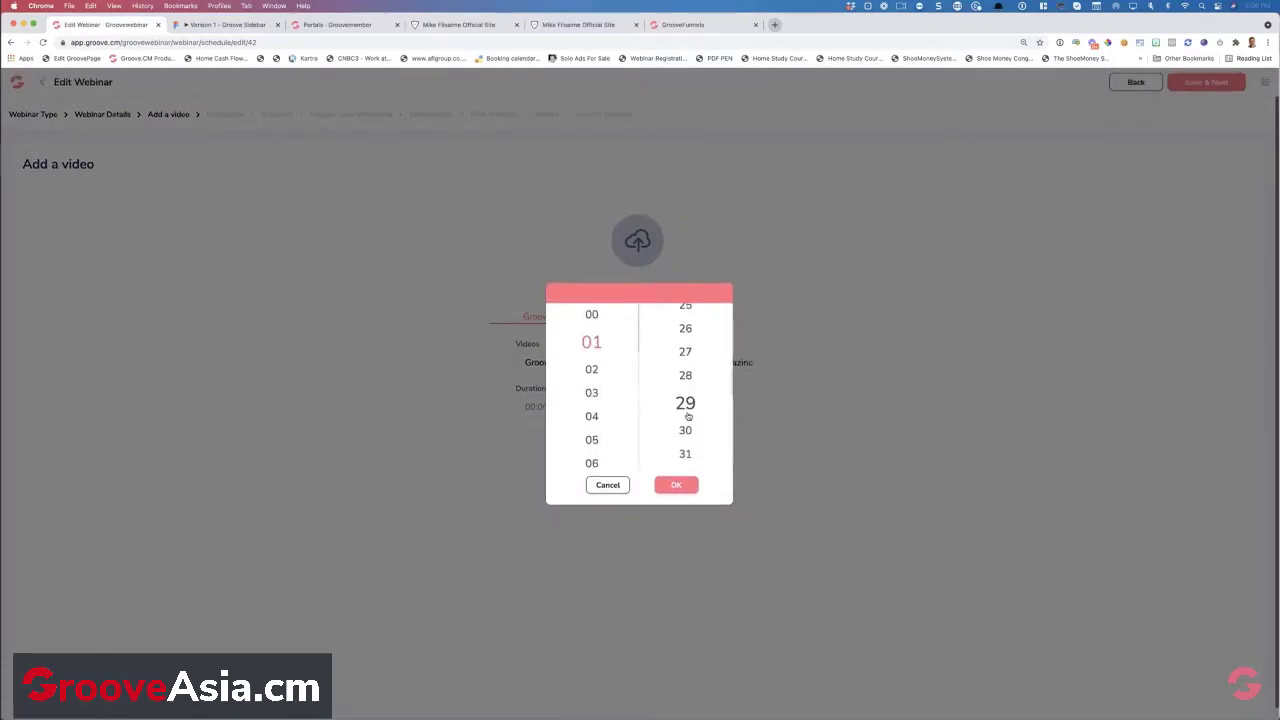
pyautogui.click(687, 485)
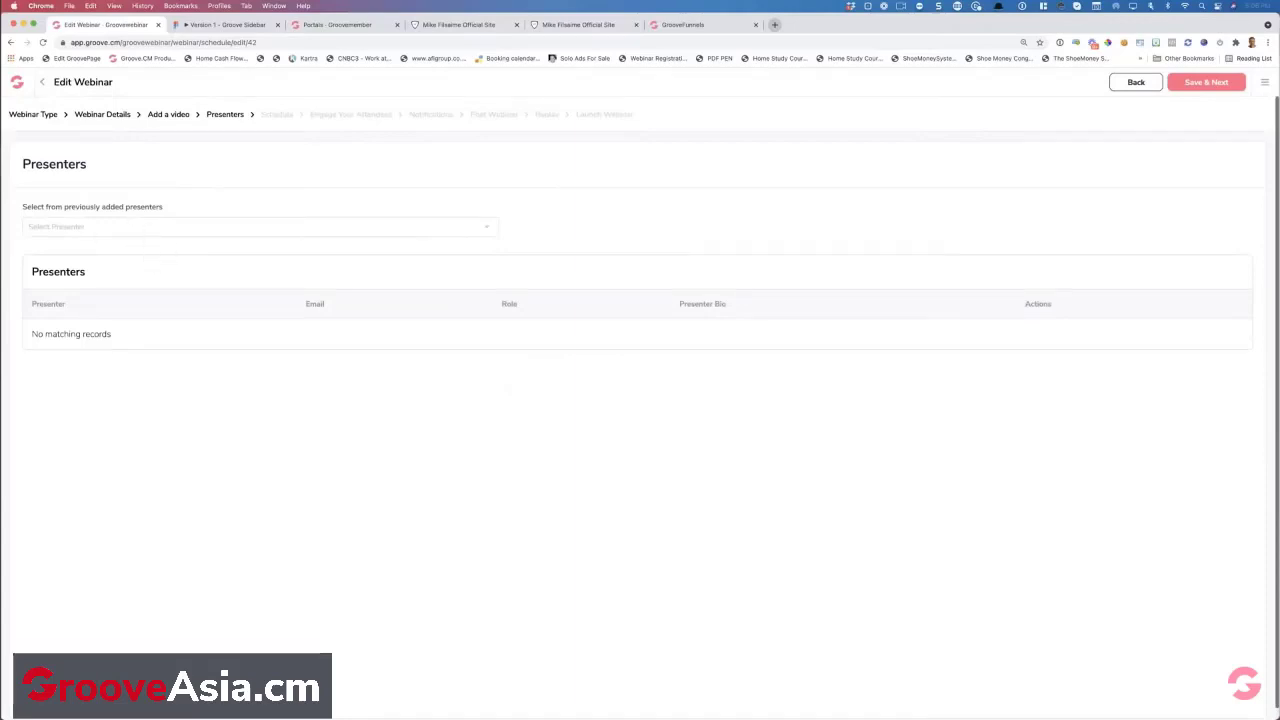
# - Add a new Moderator presenter with a full name and a short bio, then save
pyautogui.click(152, 220)
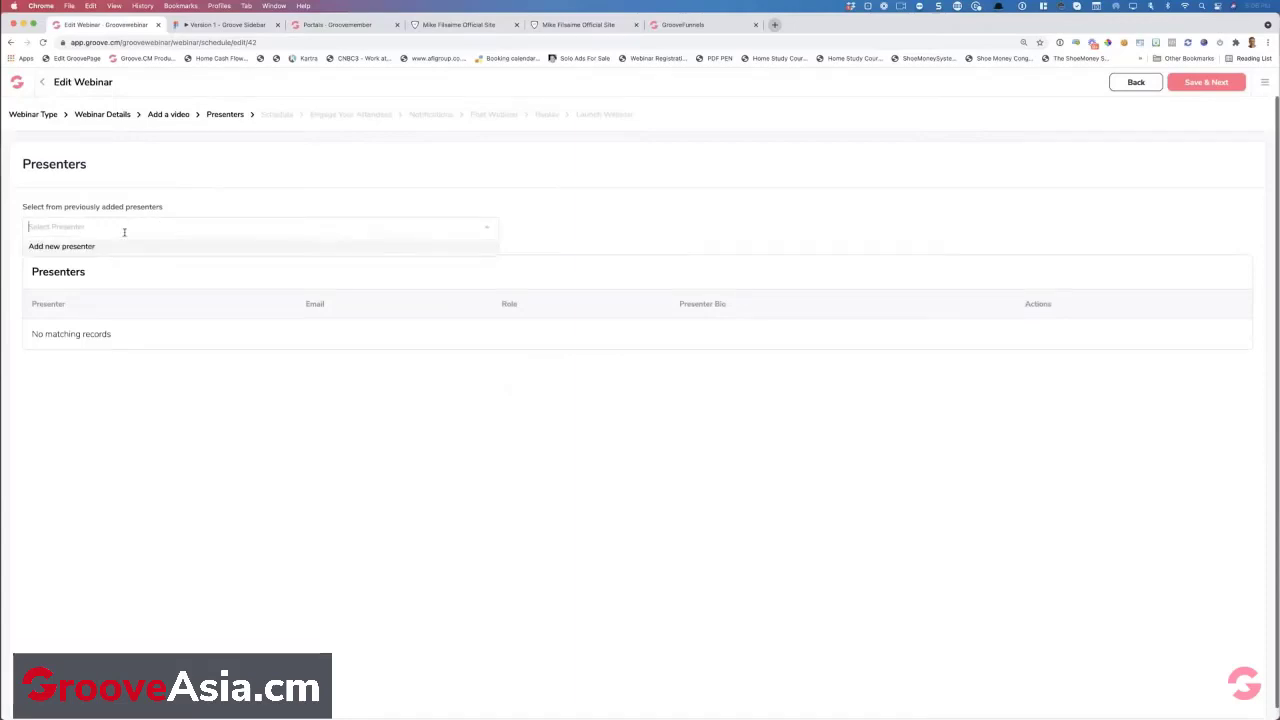
pyautogui.click(87, 247)
pyautogui.click(91, 277)
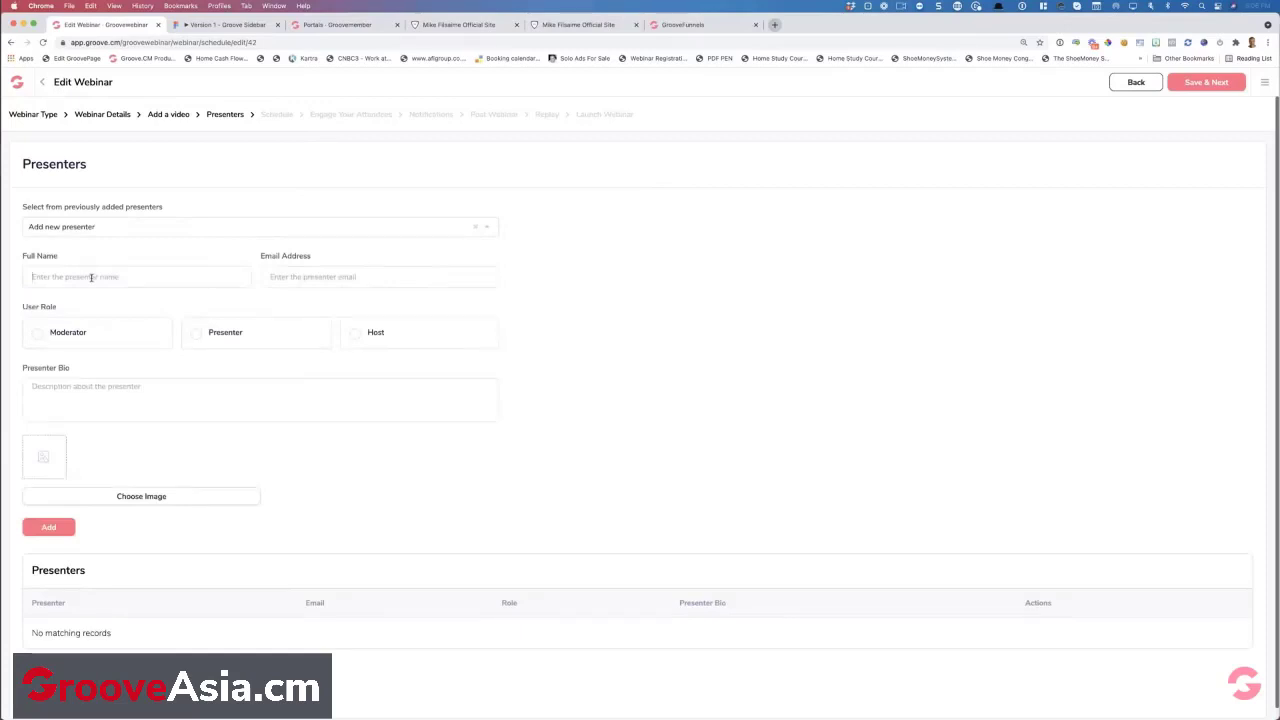
pyautogui.write('Mike')
pyautogui.click(55, 342)
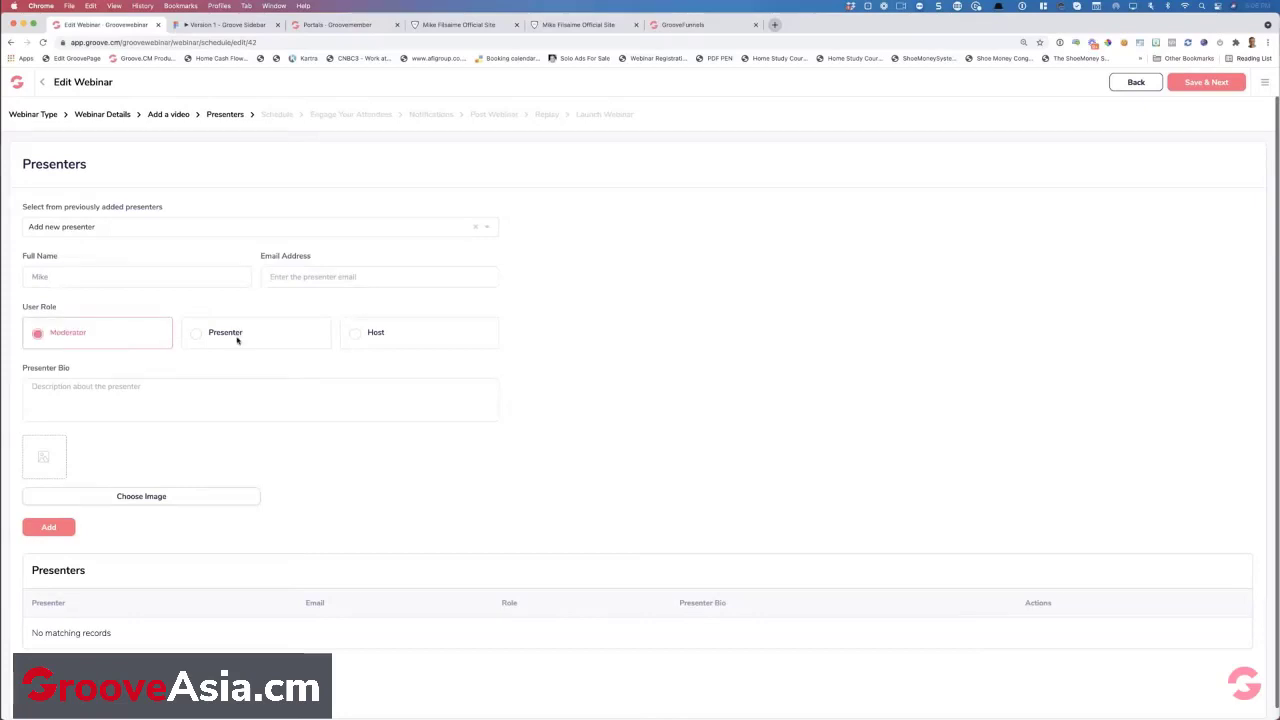
pyautogui.scroll(-1, 134, 375)
pyautogui.click(134, 375)
pyautogui.write('qewwqerqeq3re')
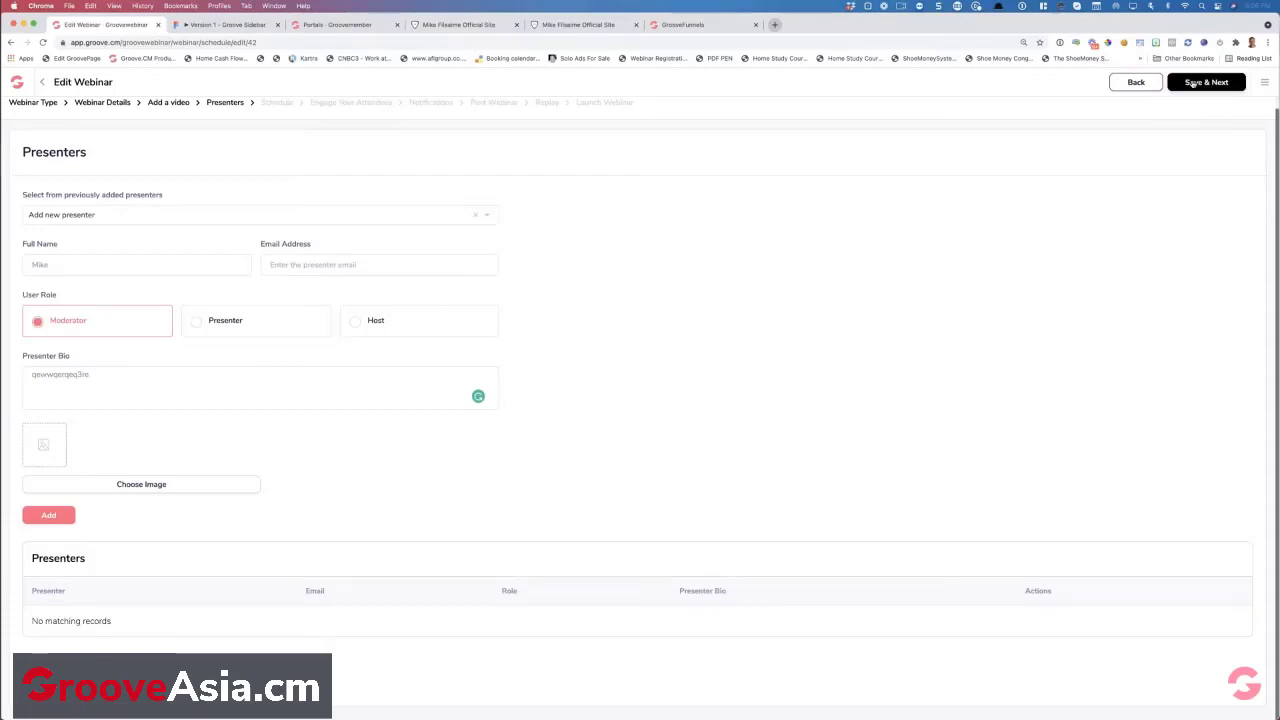
pyautogui.click(1206, 82)
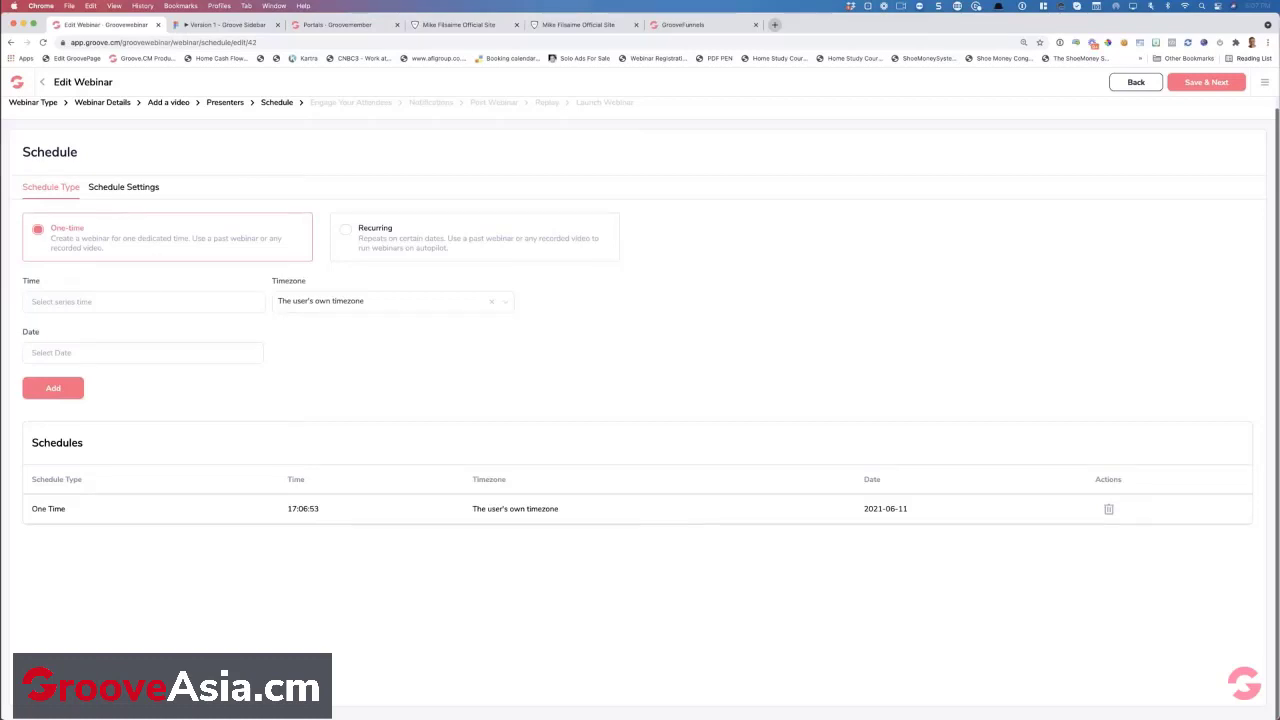
# - Look over the Schedule Settings tab, then return to the Schedule Type tab
pyautogui.click(122, 187)
pyautogui.click(60, 187)
# - Save the schedule and browse the Attendees, Sticky messages and Featured comments tabs
pyautogui.click(1188, 84)
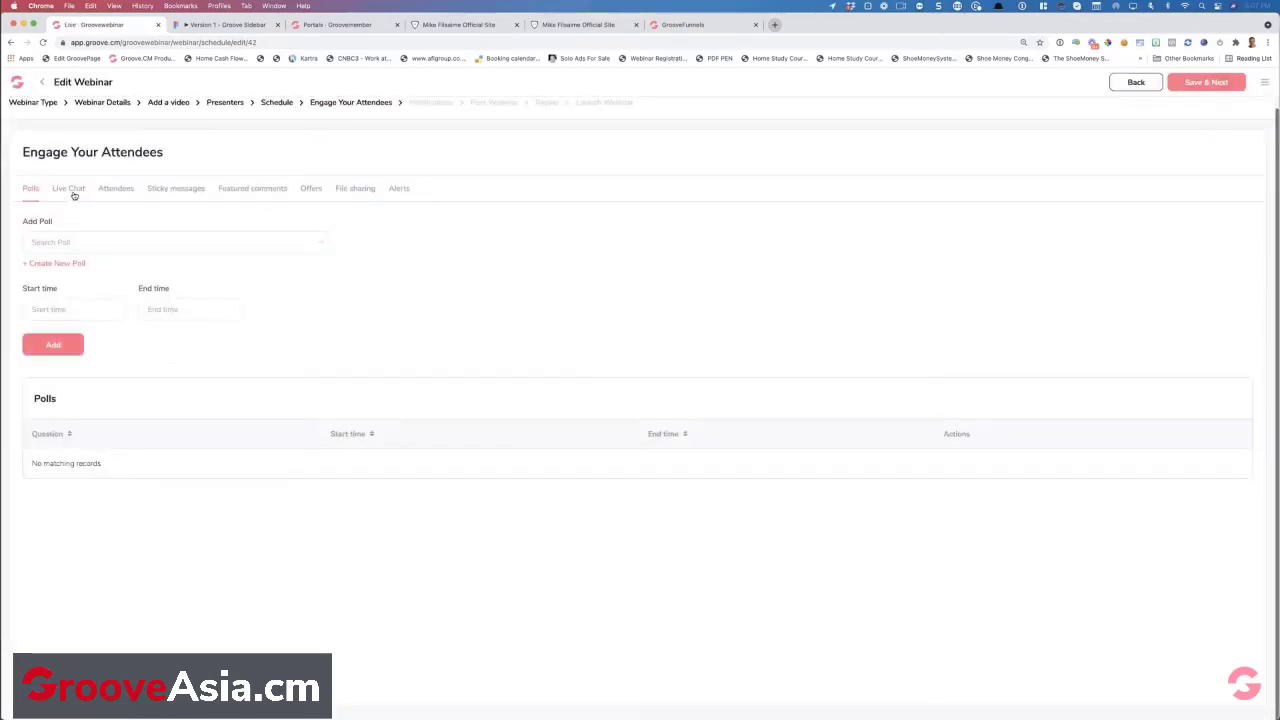
pyautogui.click(115, 189)
pyautogui.click(212, 190)
pyautogui.click(227, 190)
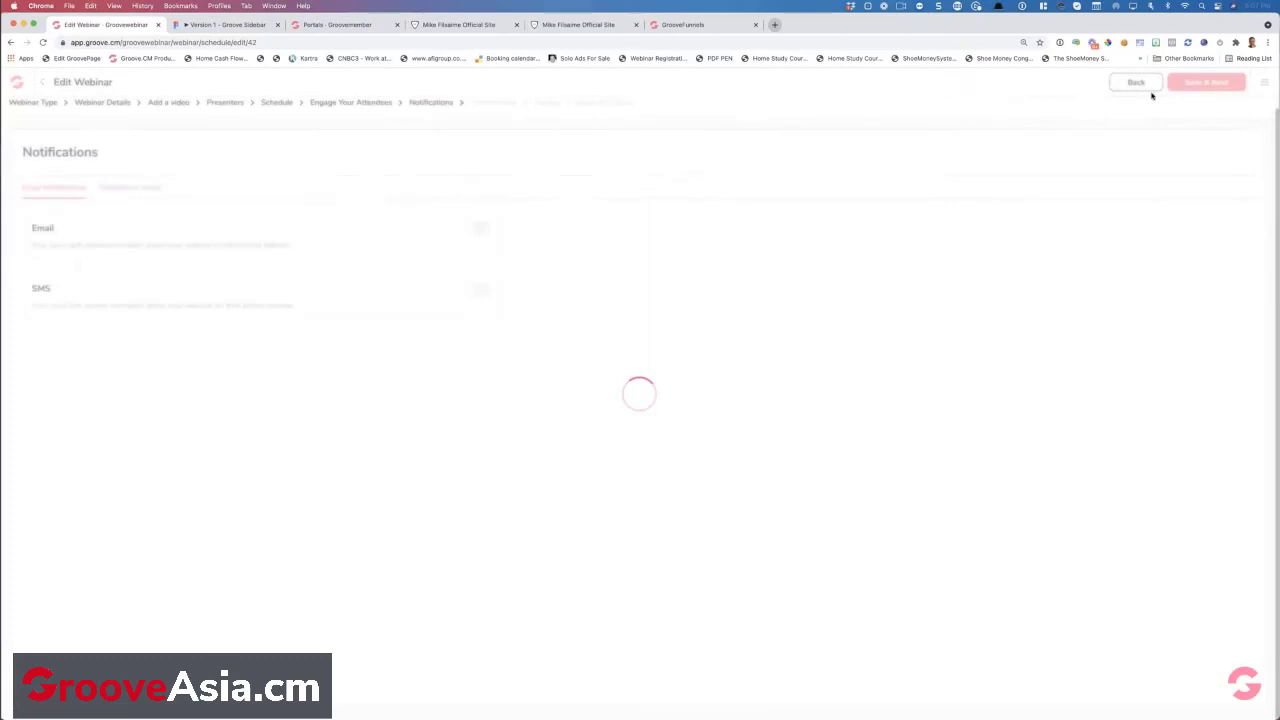
# - Leave the webinar editor to see testtest (0 registrants) beside Test Webinar in the list
pyautogui.click(43, 83)
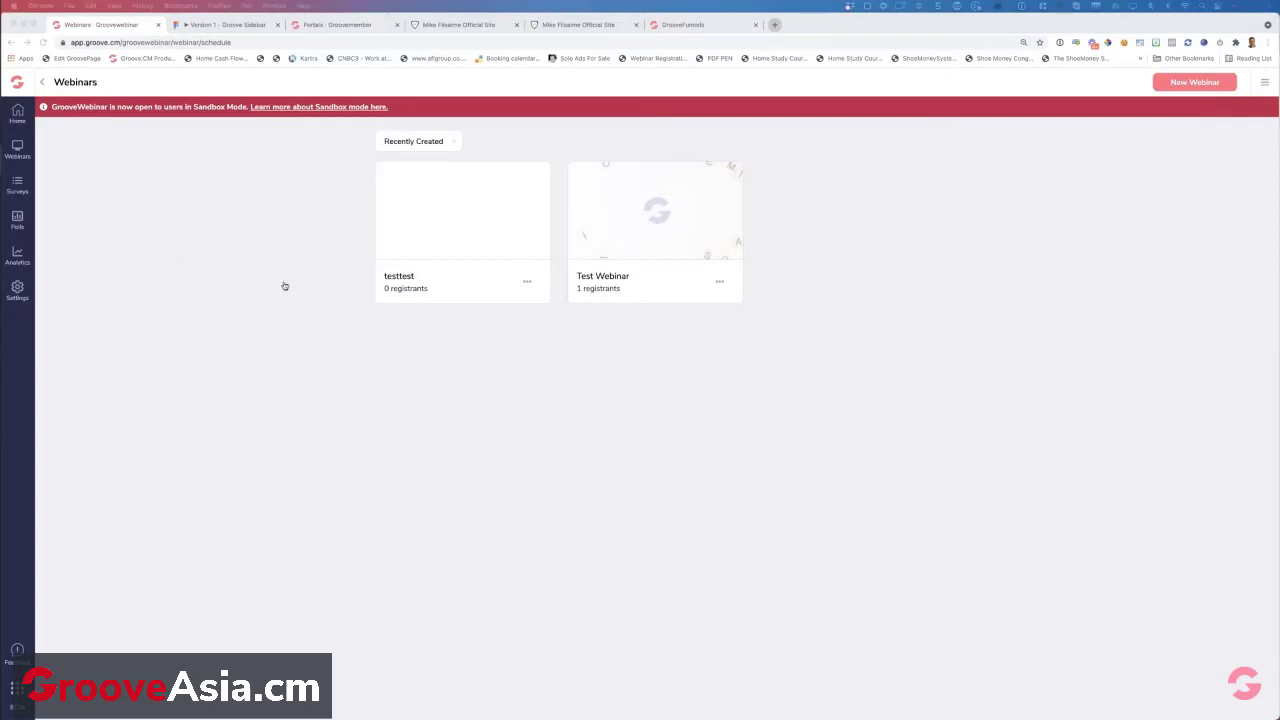
# - Switch to the Keynote GrooveWebinar slide and follow its Show Templates link
pyautogui.press('super+Tab')
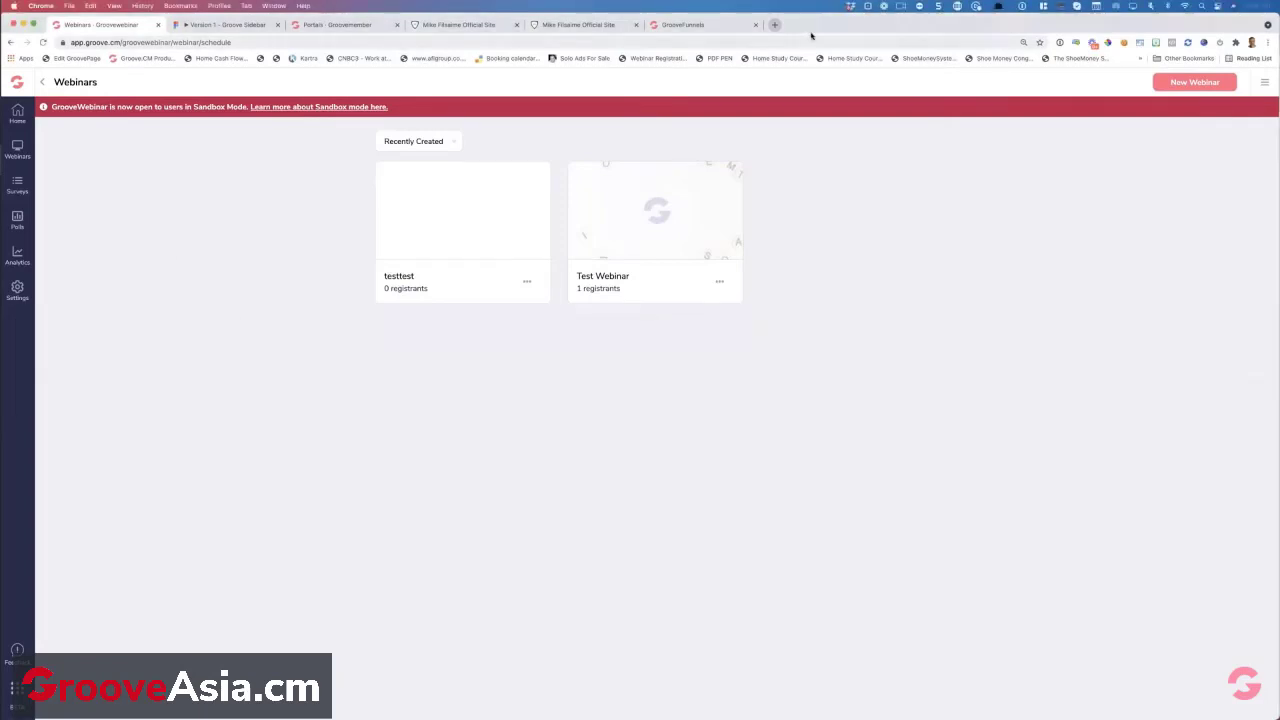
pyautogui.press('super+Tab')
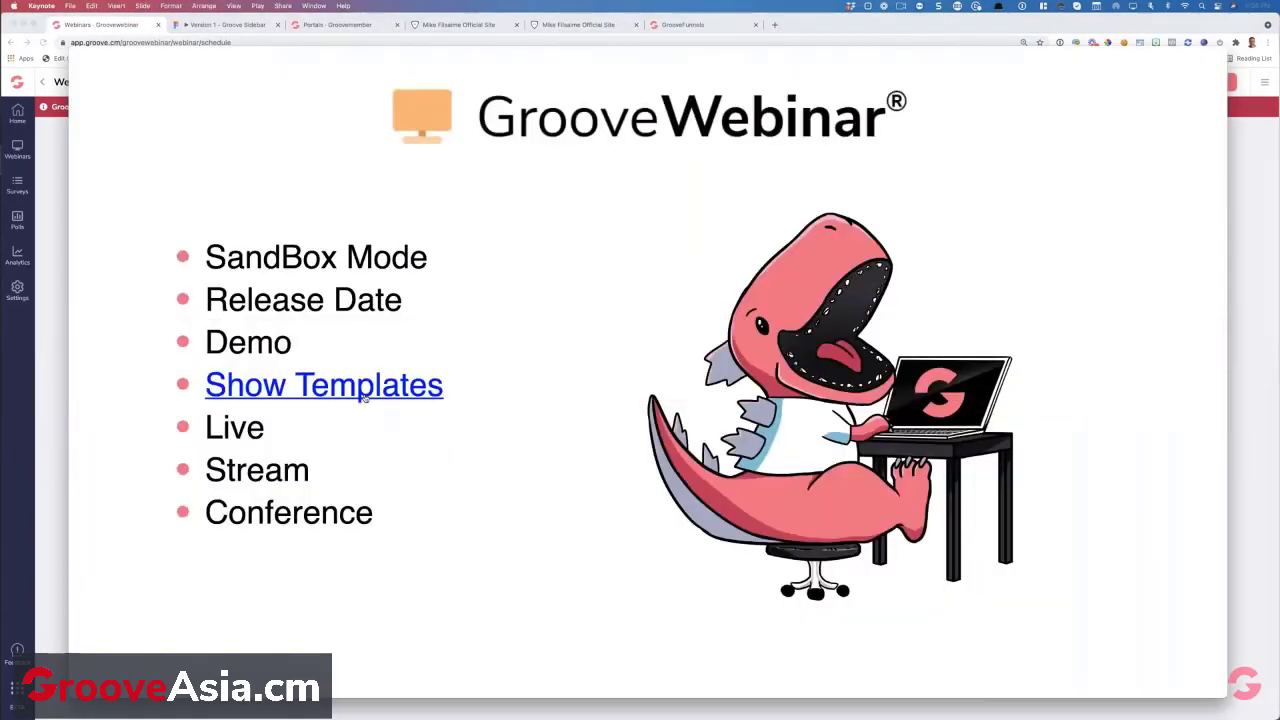
pyautogui.click(364, 397)
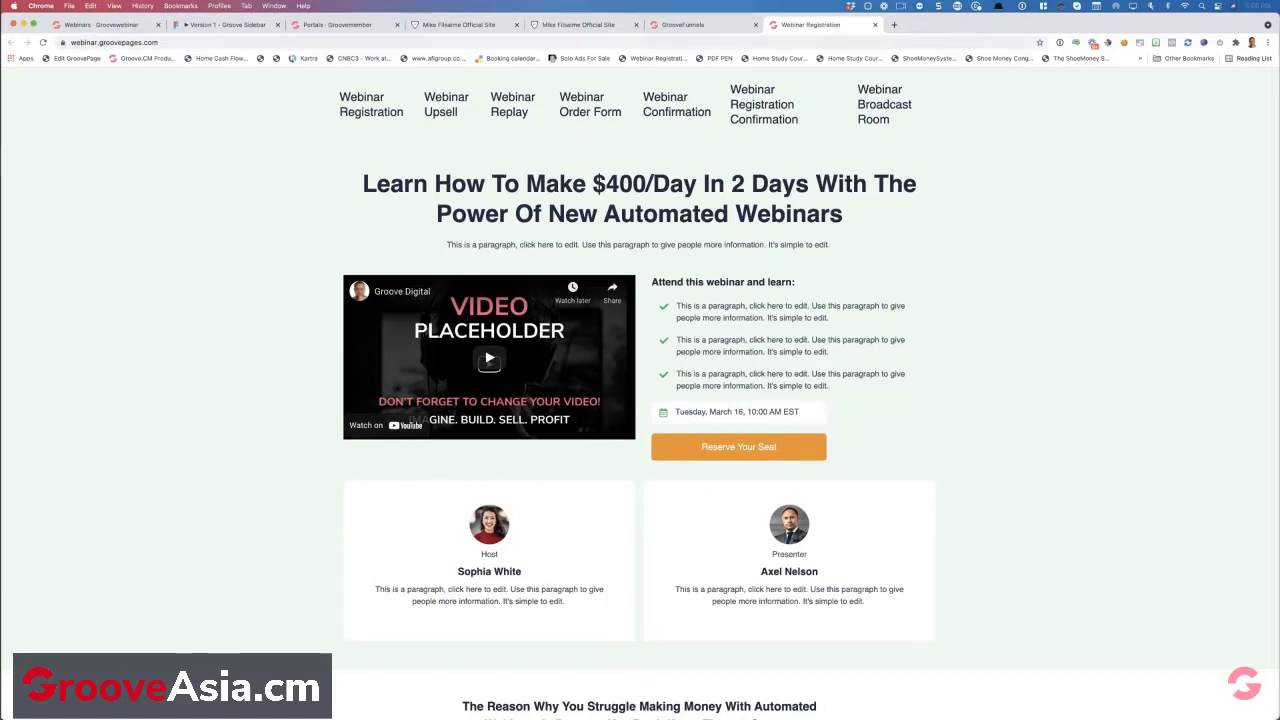
# - Return to the Webinars tab in Chrome and open Test Webinar for editing
pyautogui.click(100, 24)
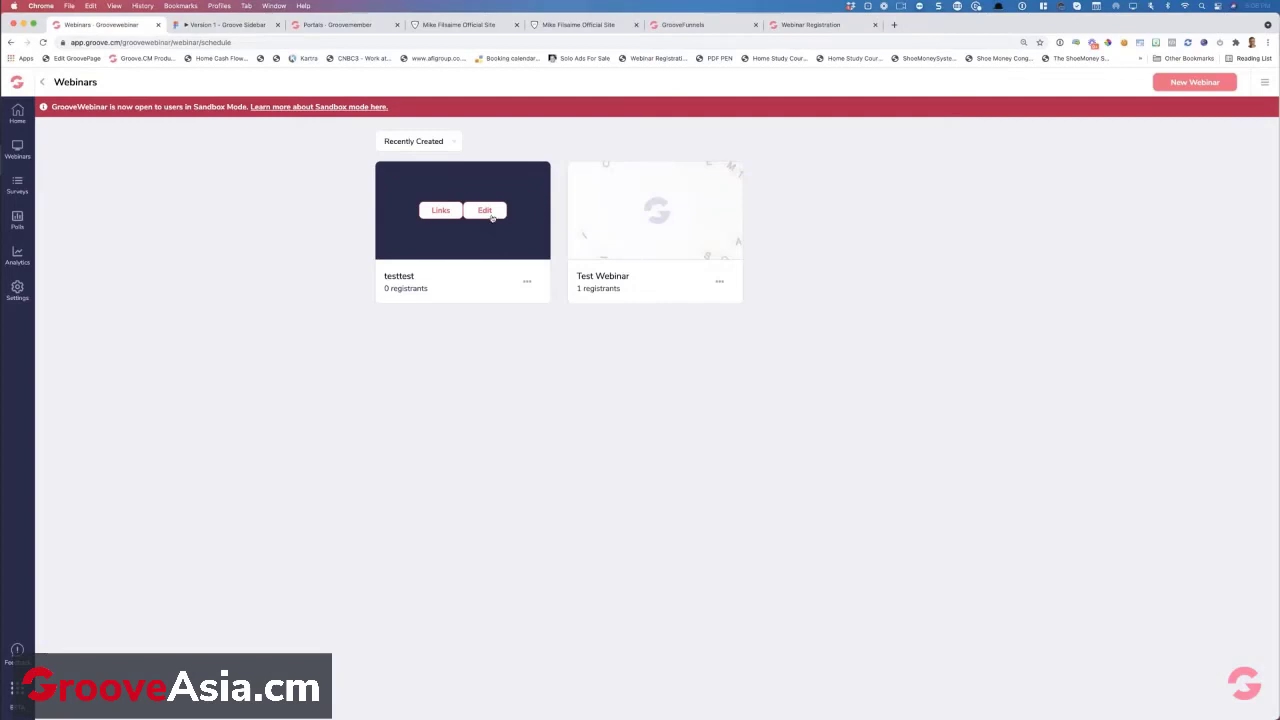
pyautogui.moveTo(695, 210)
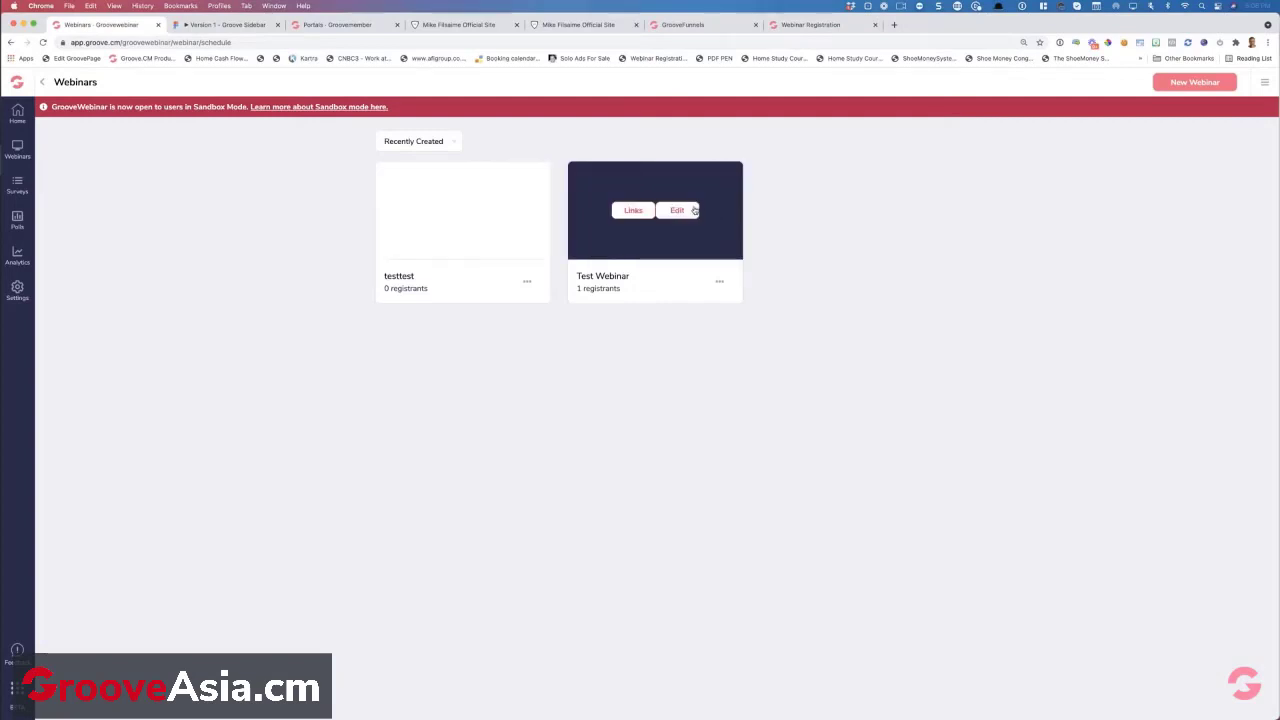
pyautogui.click(695, 211)
pyautogui.press('super+Tab')
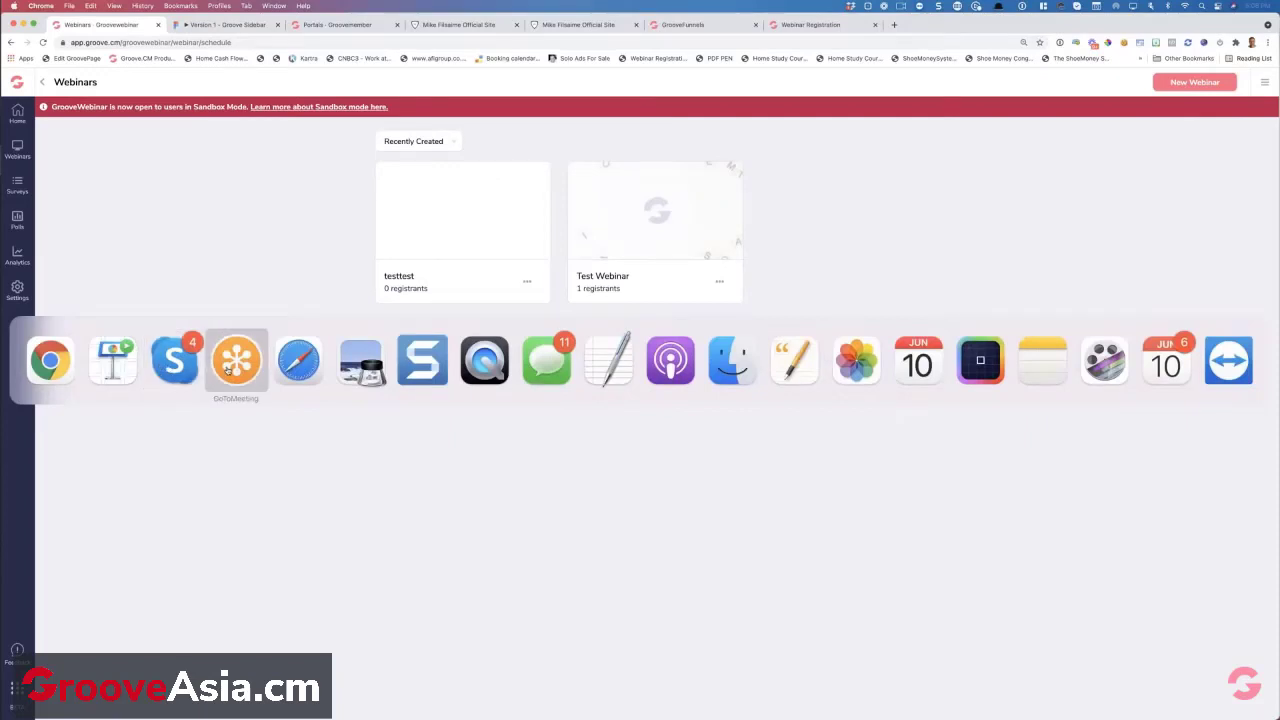
# - Open the Snagit editor to view the My Sites product-creation capture, then close it
pyautogui.click(412, 373)
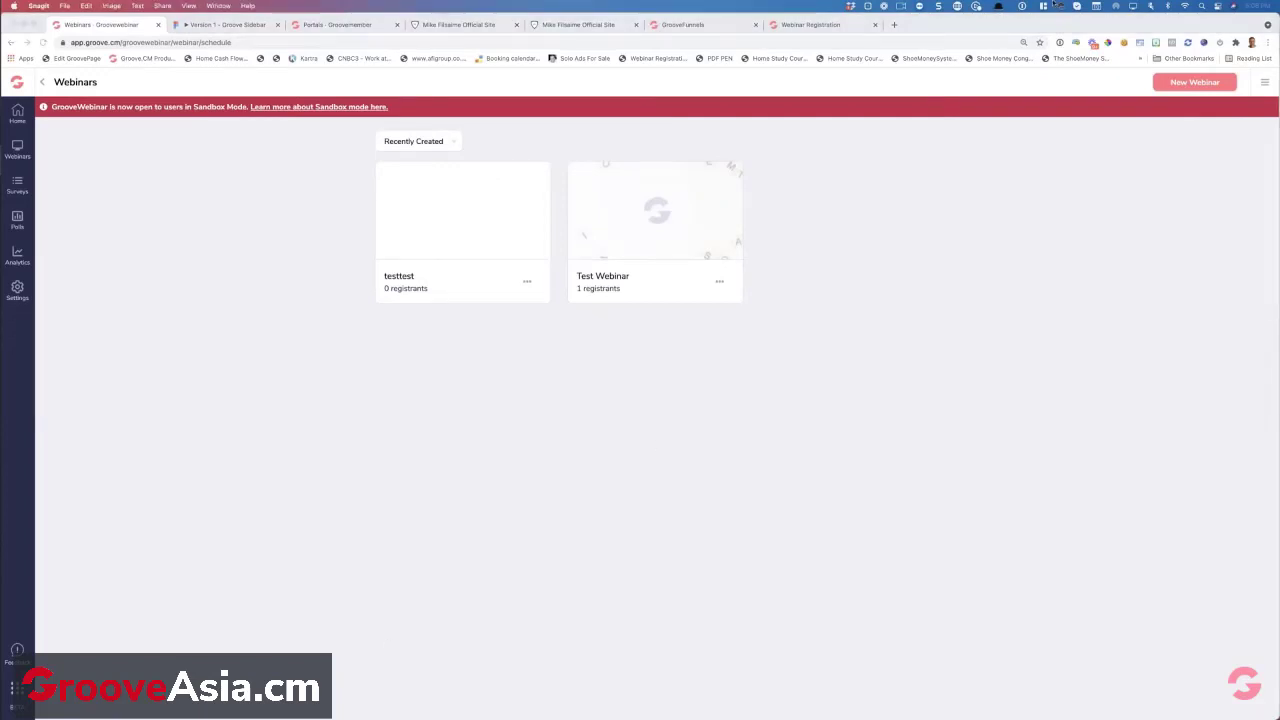
pyautogui.click(938, 6)
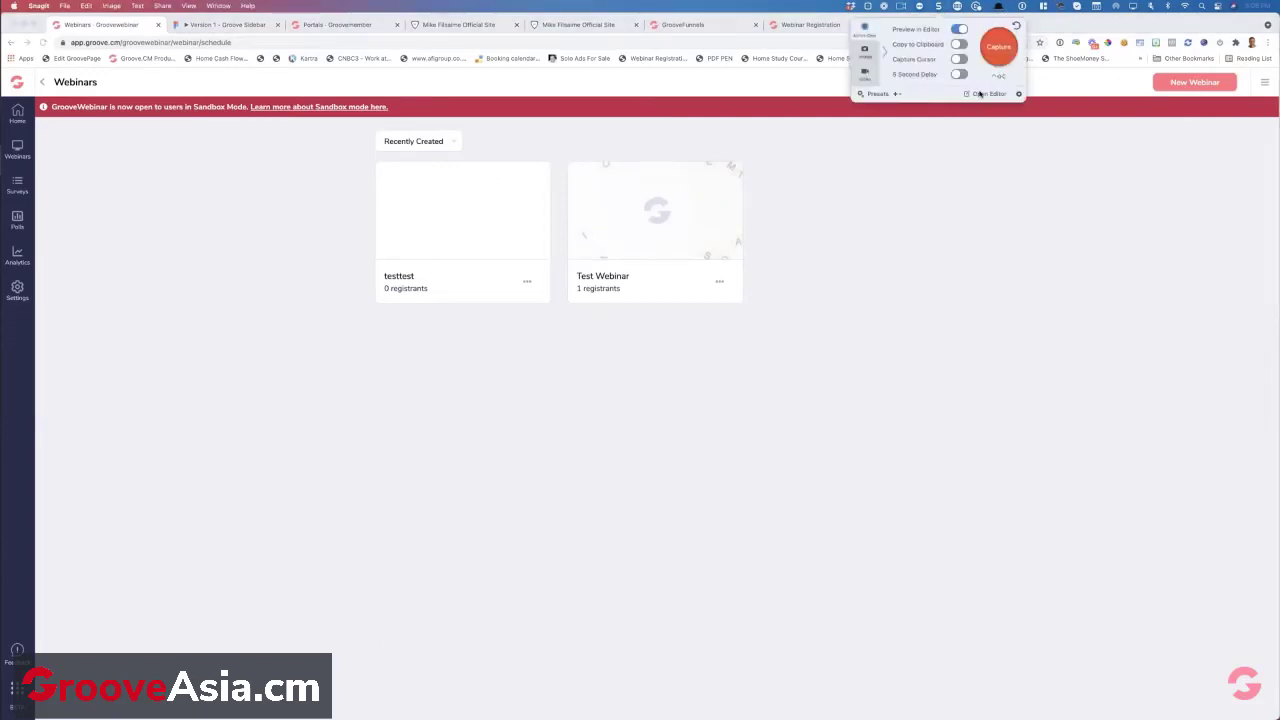
pyautogui.click(981, 94)
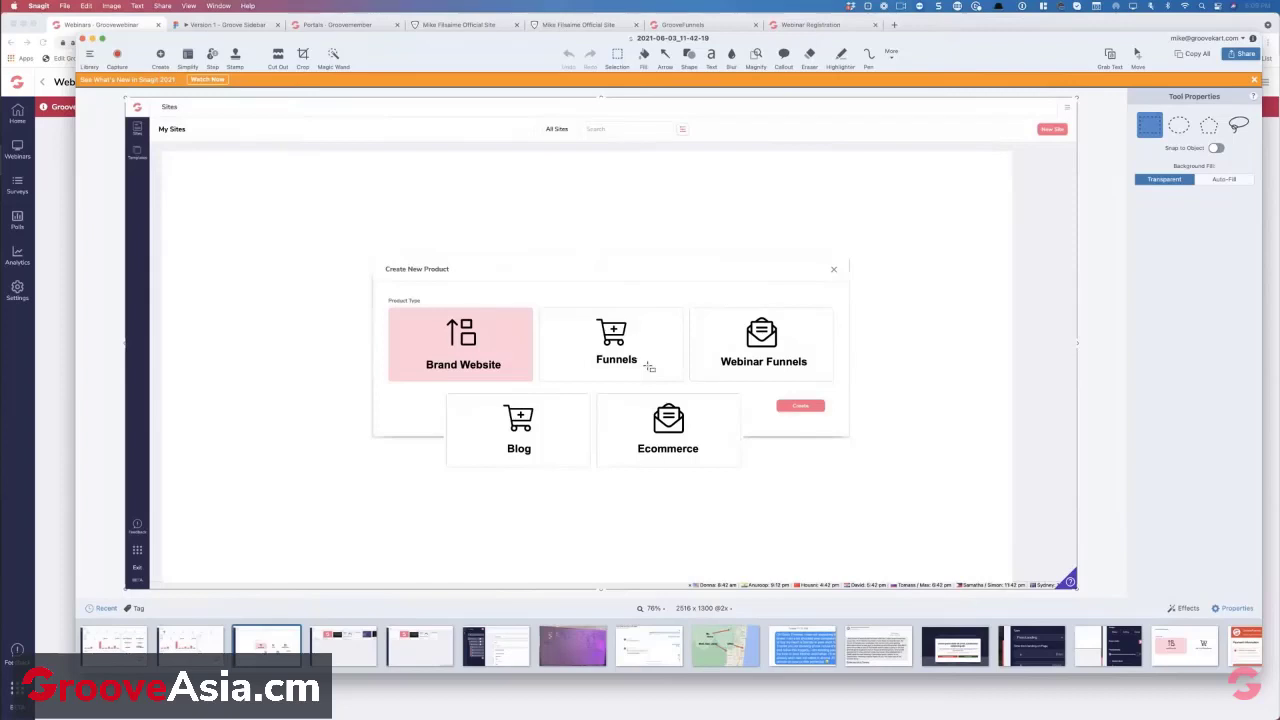
pyautogui.click(447, 645)
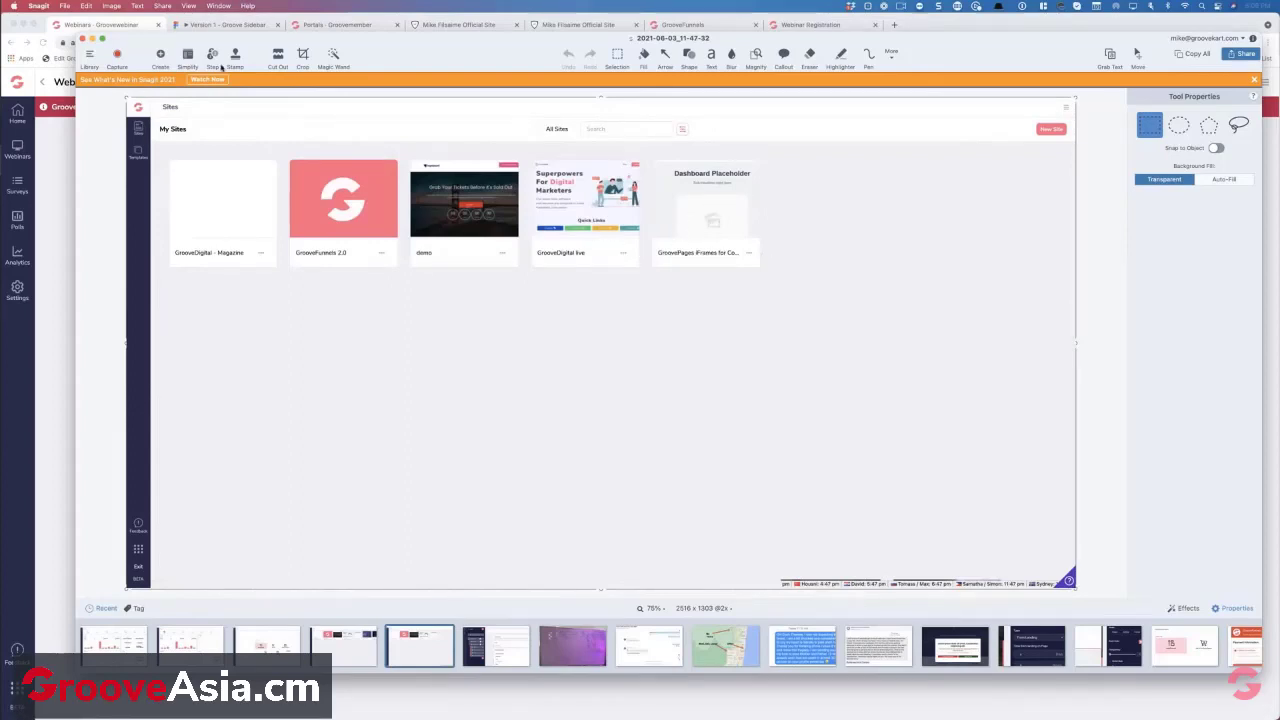
pyautogui.click(82, 38)
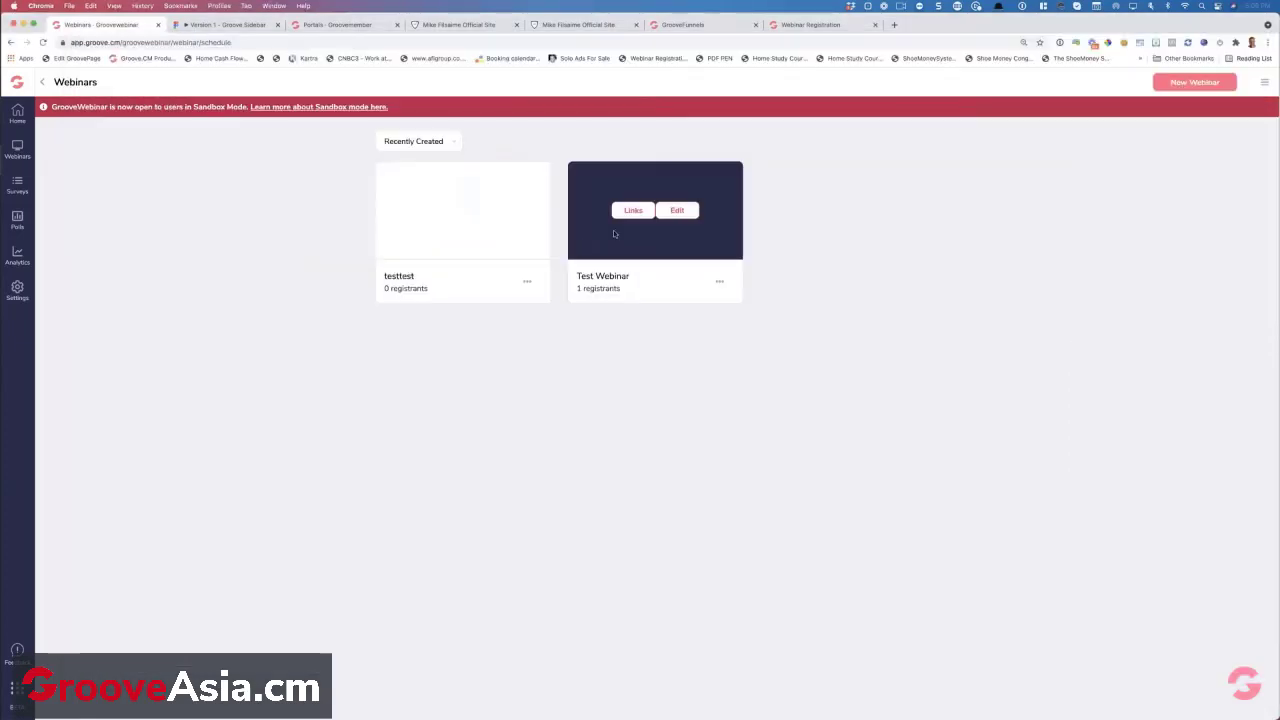
# - Scroll through the Webinar Registration template headlined 'Learn How To Make $400/Day In 2 Days'
pyautogui.click(800, 28)
pyautogui.scroll(-3, 640, 400)
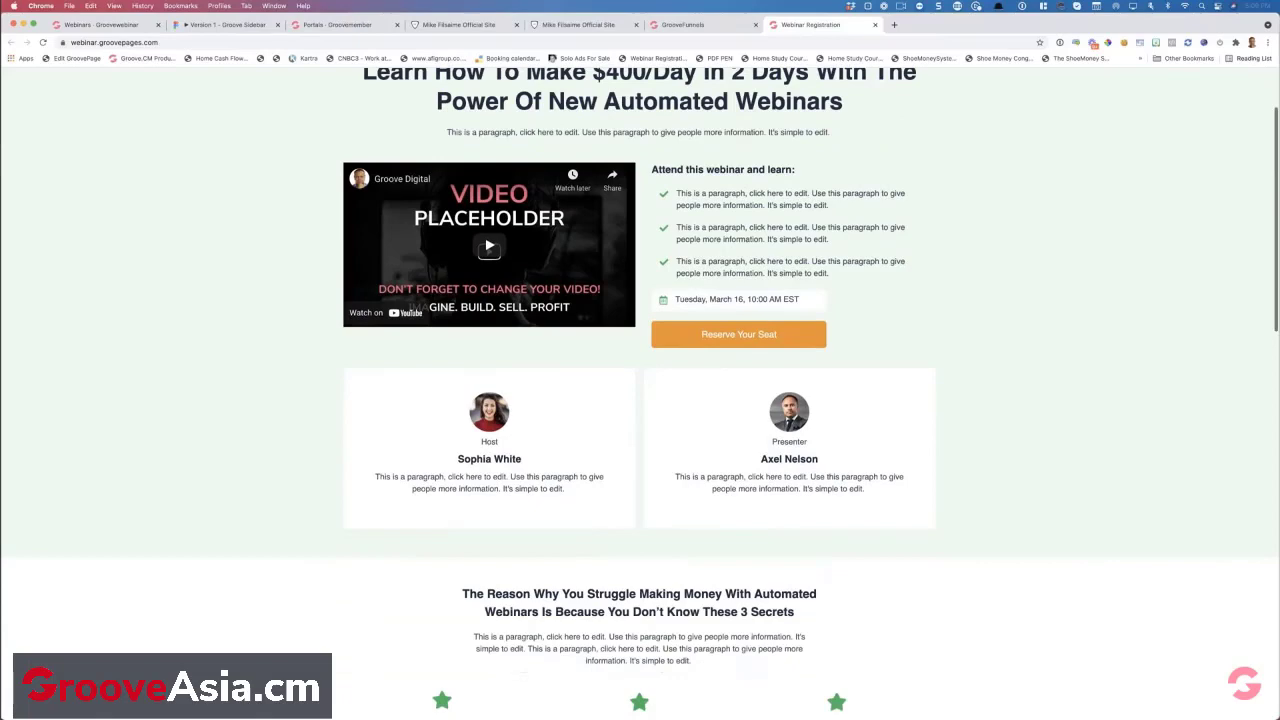
pyautogui.scroll(2, 709, 241)
pyautogui.scroll(-7, 709, 241)
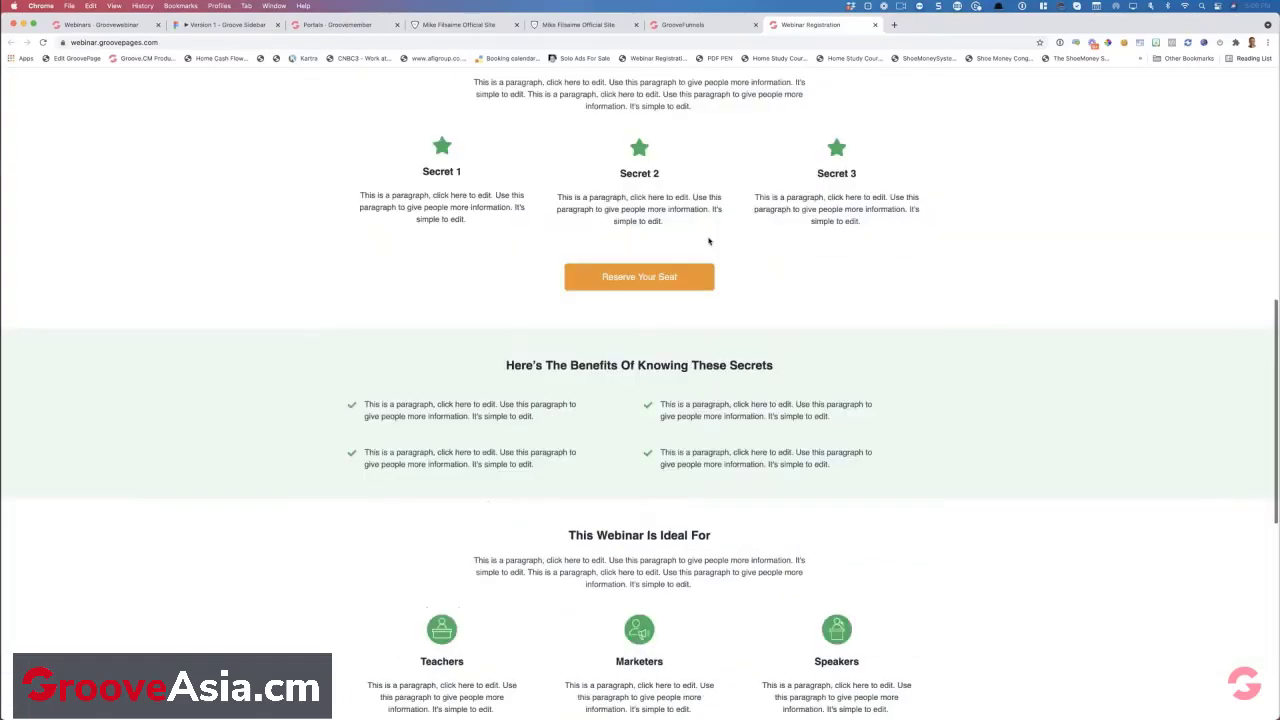
pyautogui.scroll(-6, 709, 241)
pyautogui.scroll(15, 709, 241)
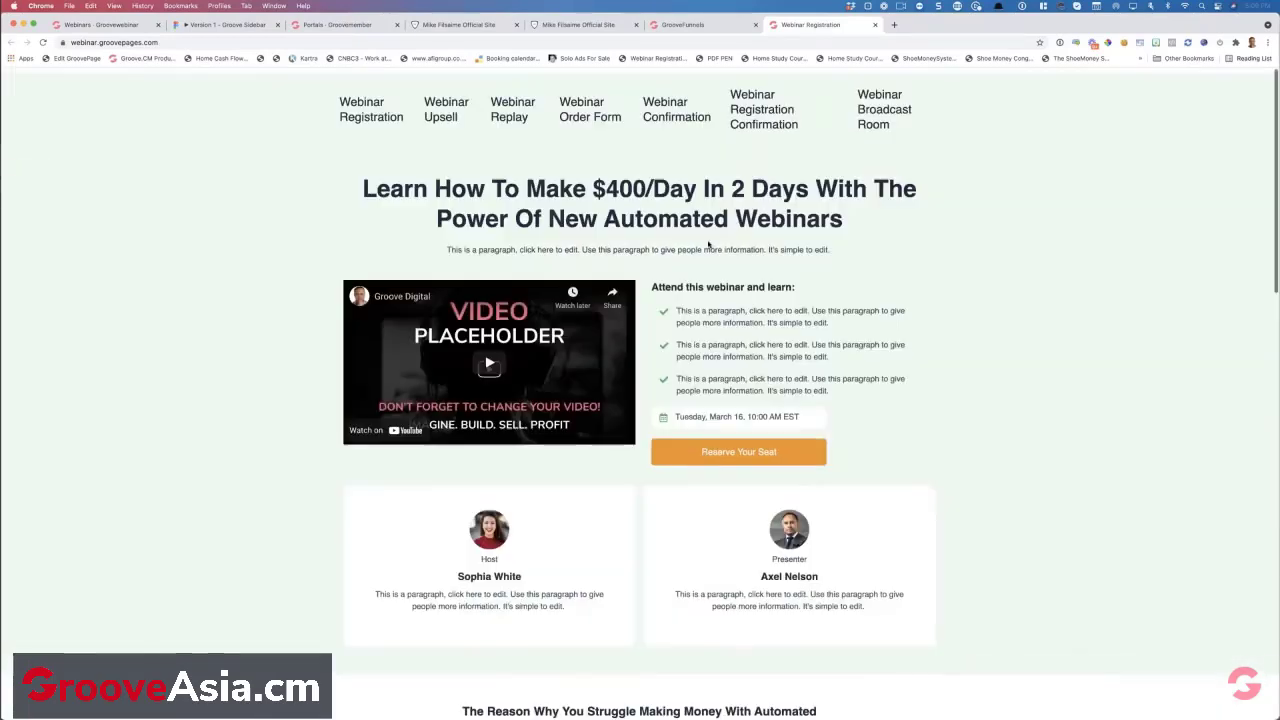
pyautogui.scroll(-1, 316, 212)
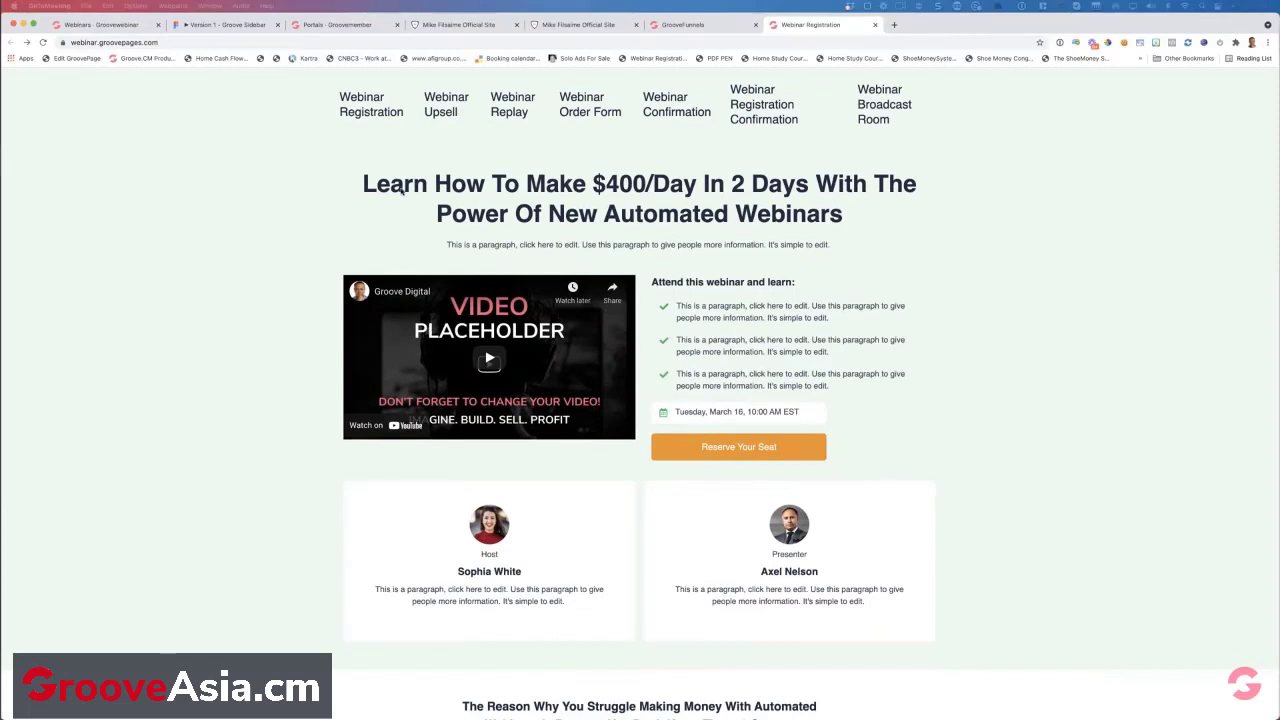
pyautogui.click(401, 191)
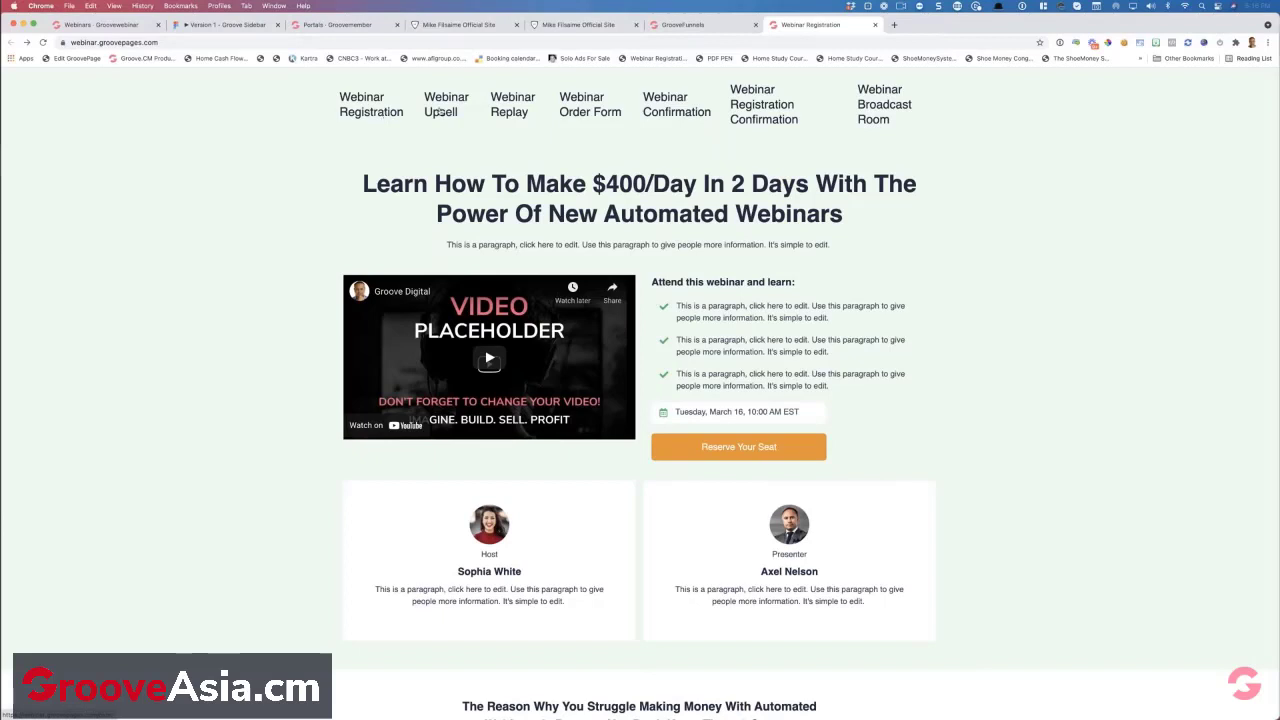
# - Open the Upsell, Replay, Order Form, Confirmation and Registration Confirmation links in new tabs
pyautogui.rightClick(441, 108)
pyautogui.click(480, 114)
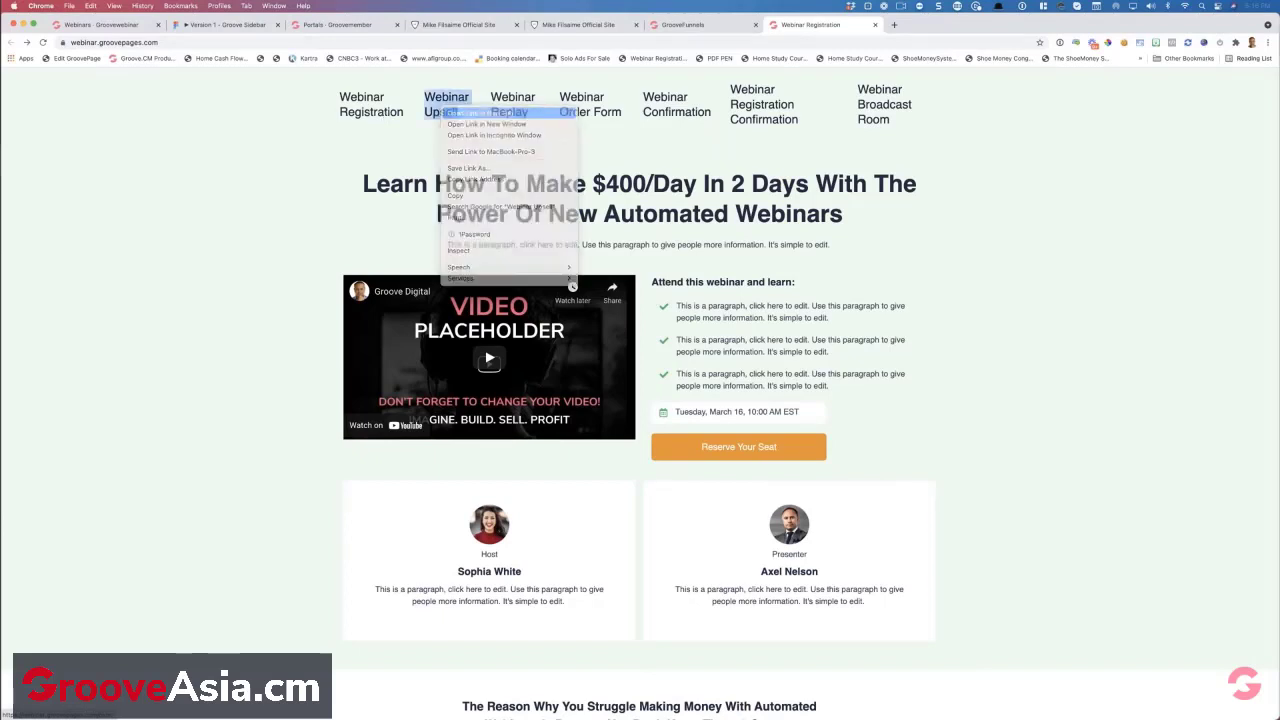
pyautogui.rightClick(506, 110)
pyautogui.click(518, 114)
pyautogui.rightClick(588, 108)
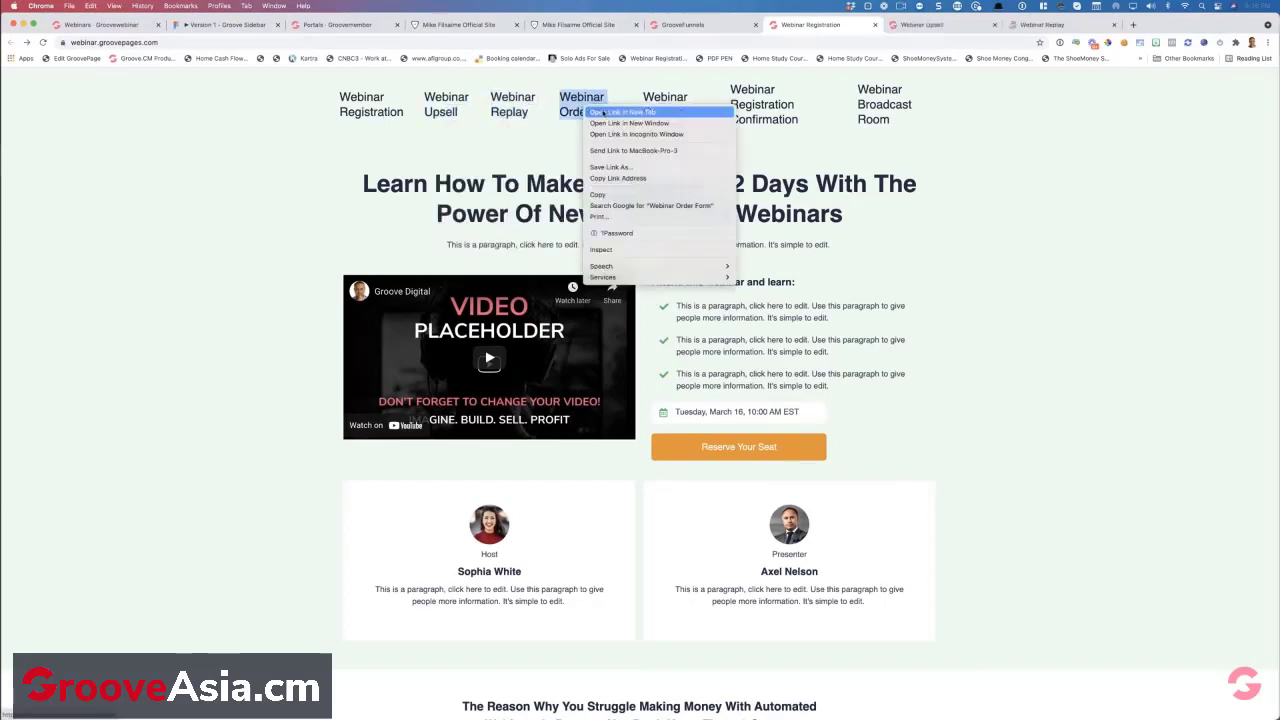
pyautogui.click(593, 113)
pyautogui.rightClick(664, 108)
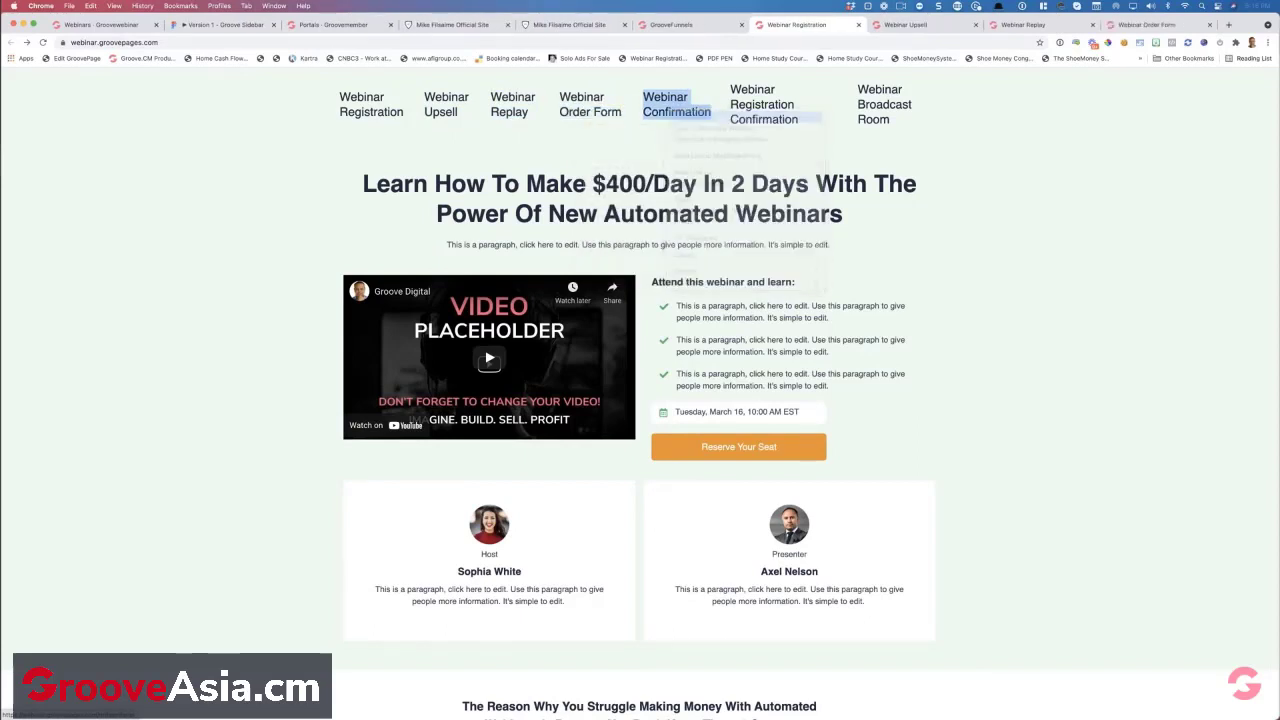
pyautogui.rightClick(767, 110)
pyautogui.click(787, 113)
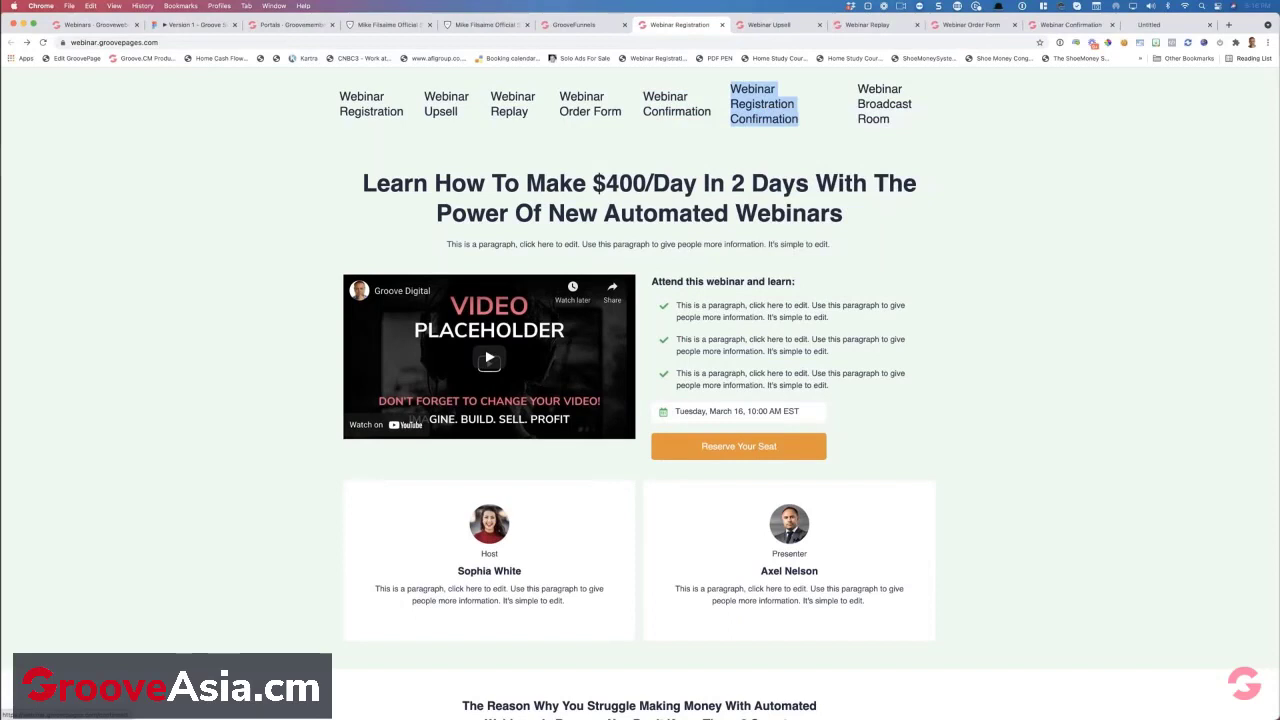
pyautogui.click(801, 185)
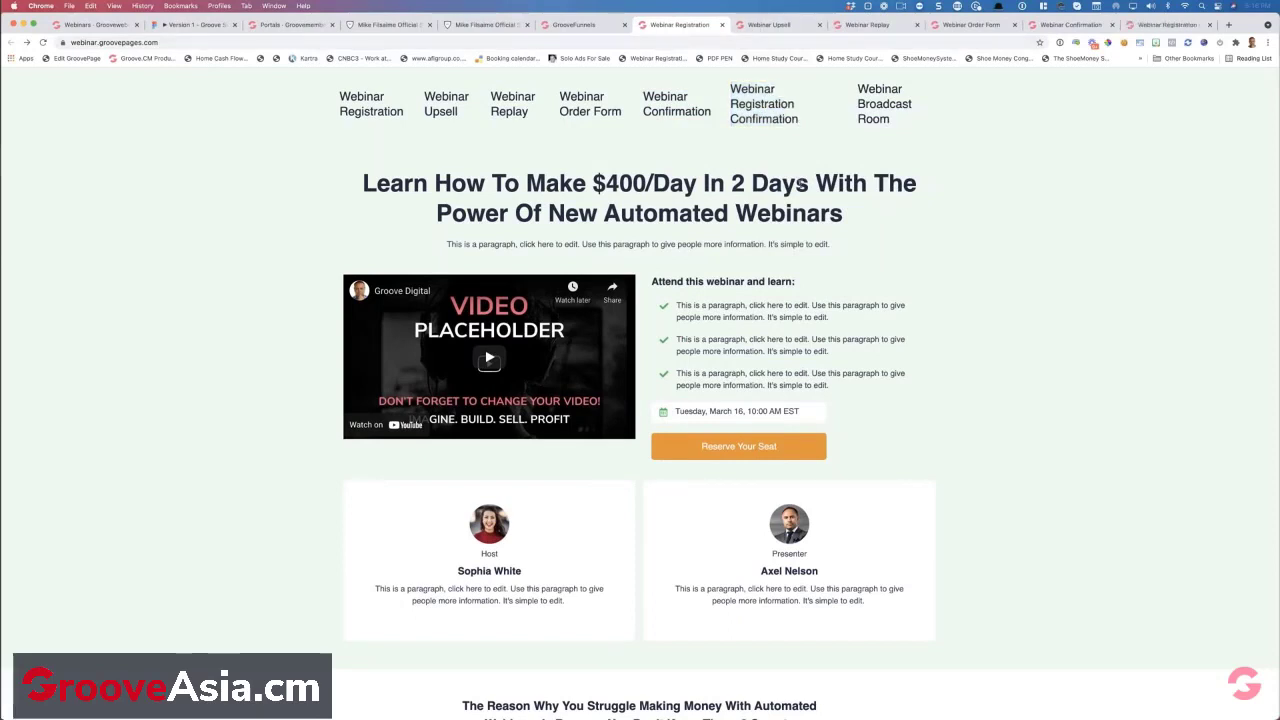
pyautogui.scroll(-5, 640, 400)
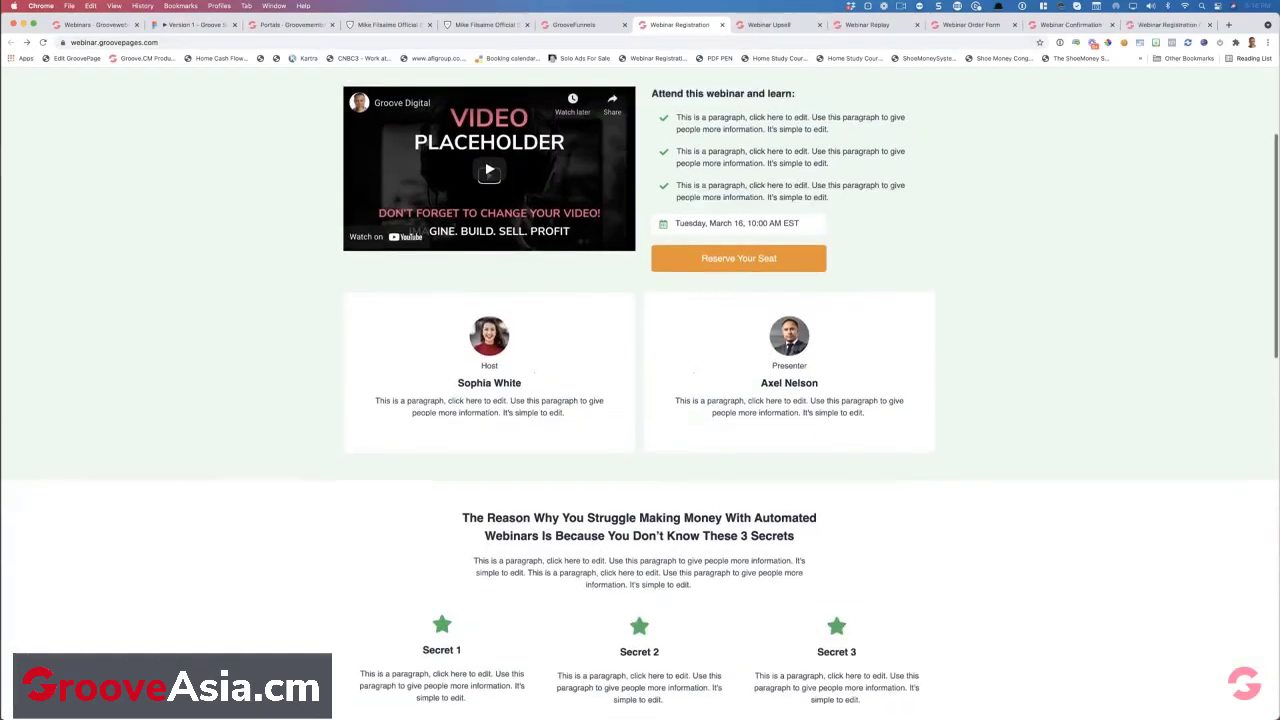
pyautogui.scroll(1, 501, 232)
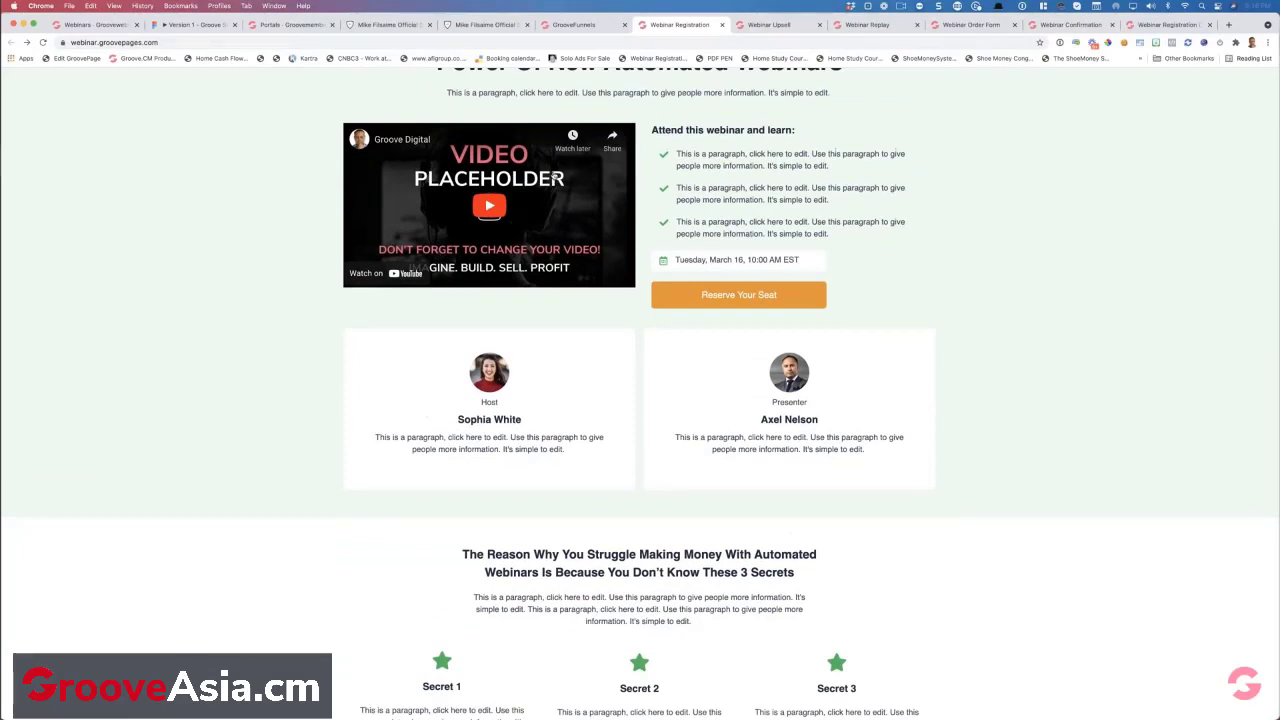
pyautogui.scroll(-10, 553, 177)
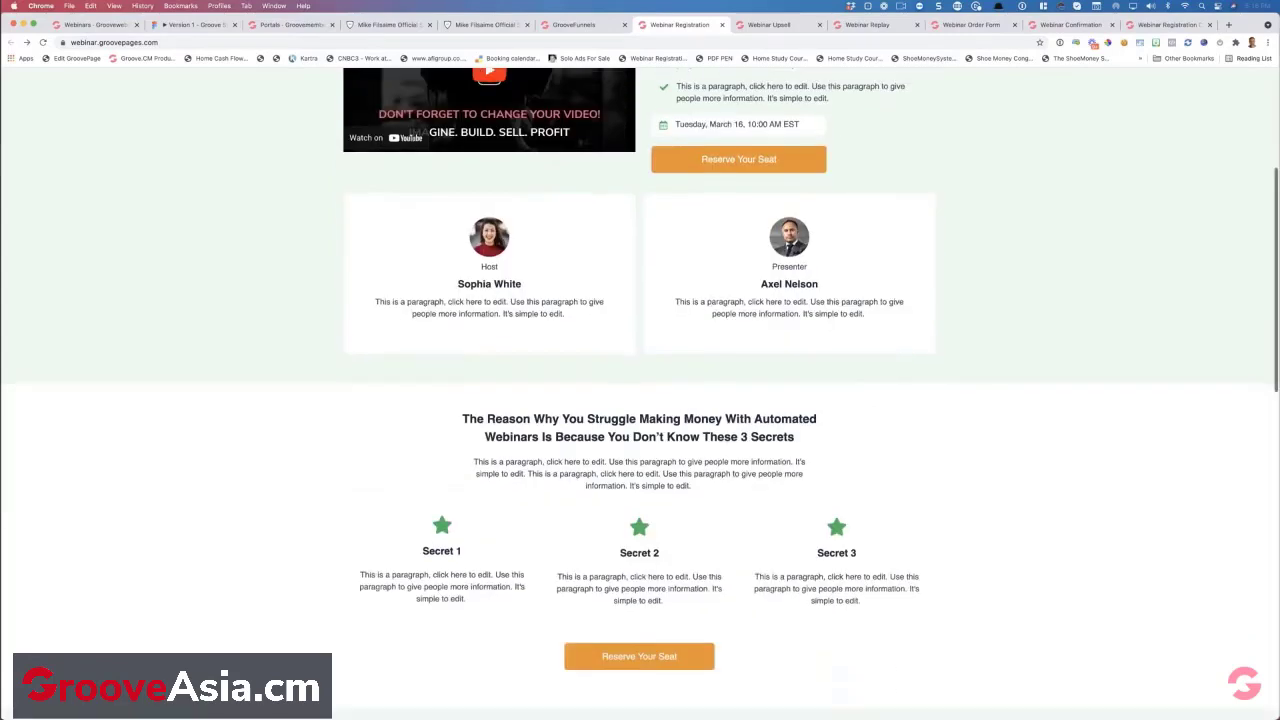
pyautogui.scroll(5, 549, 211)
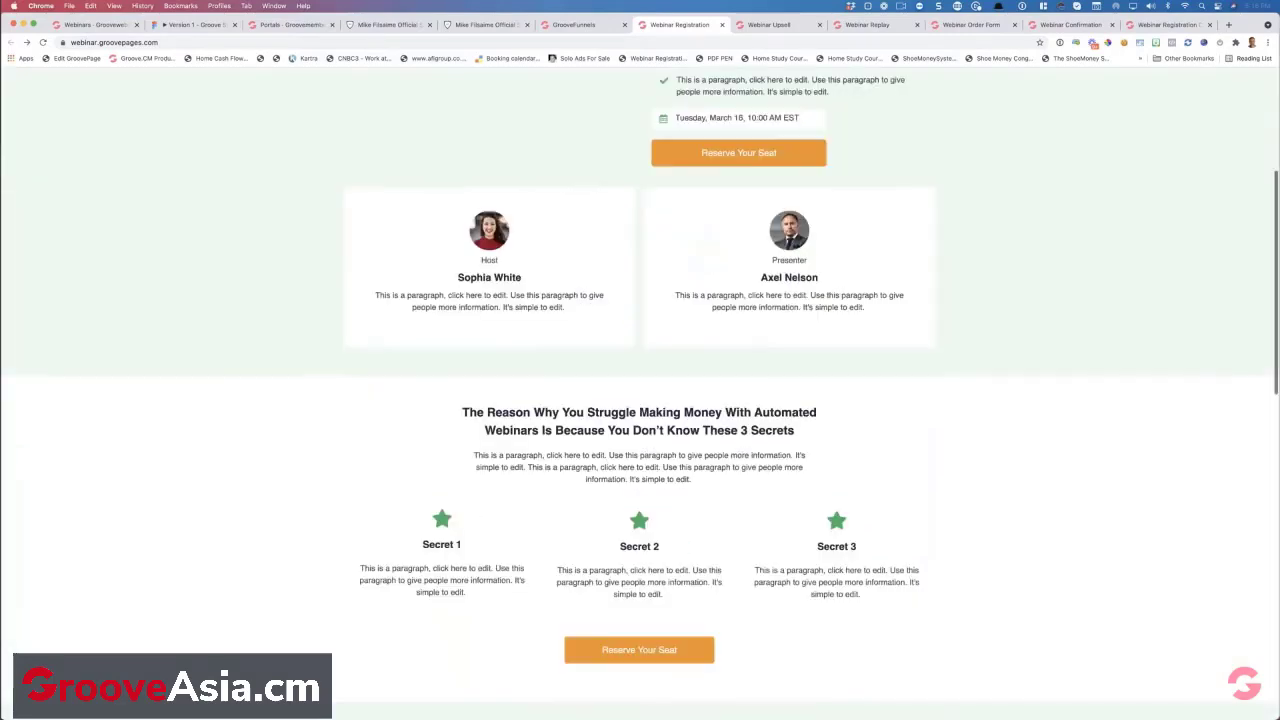
pyautogui.scroll(4, 703, 452)
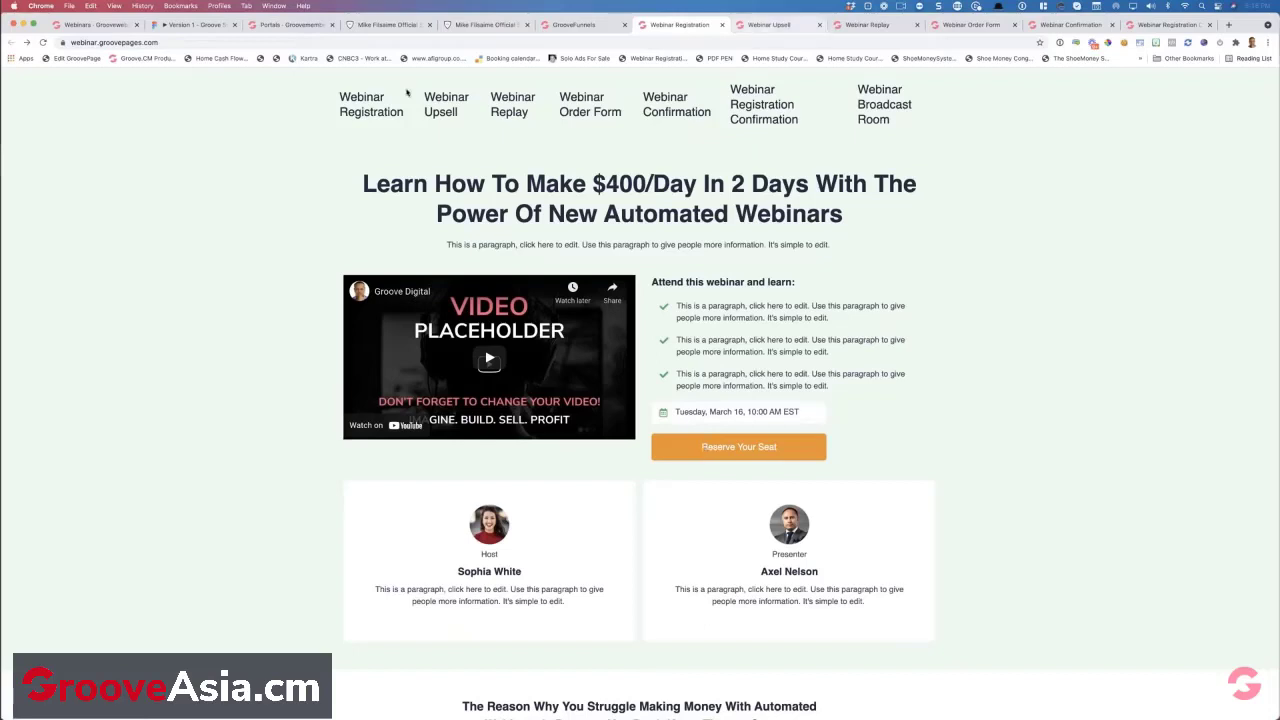
pyautogui.click(762, 34)
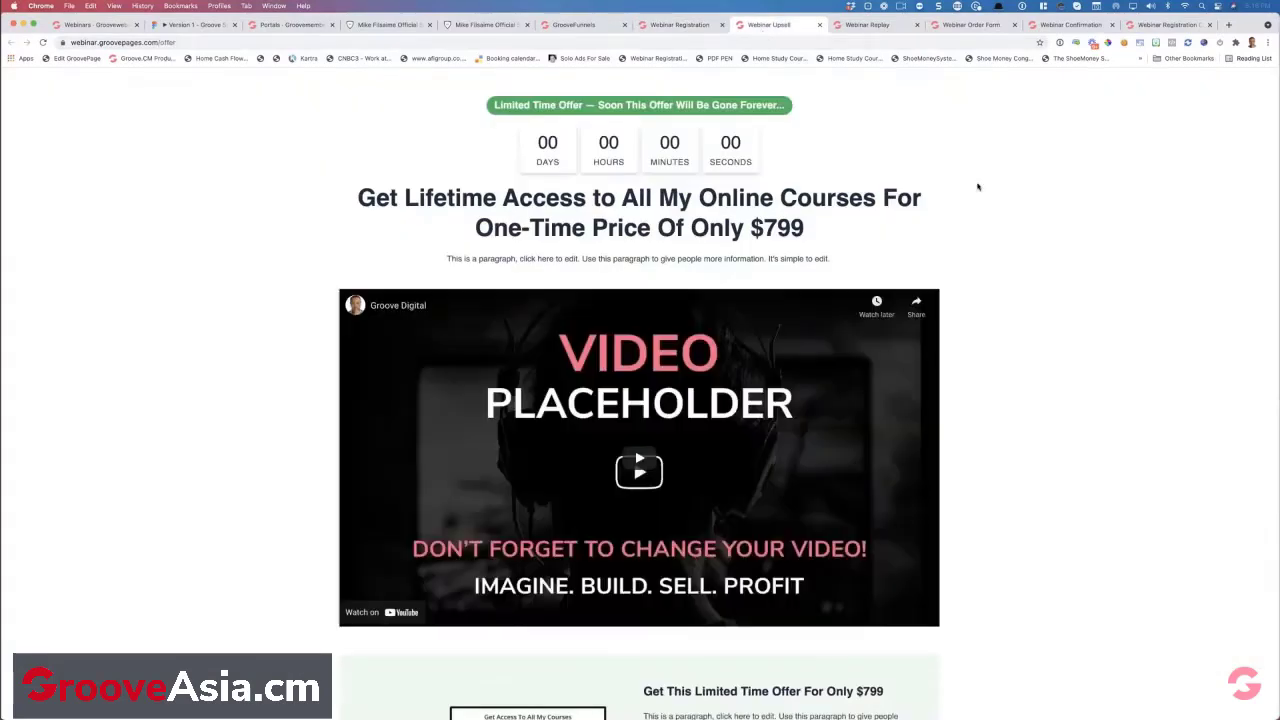
pyautogui.scroll(-1, 978, 188)
pyautogui.scroll(-5, 978, 188)
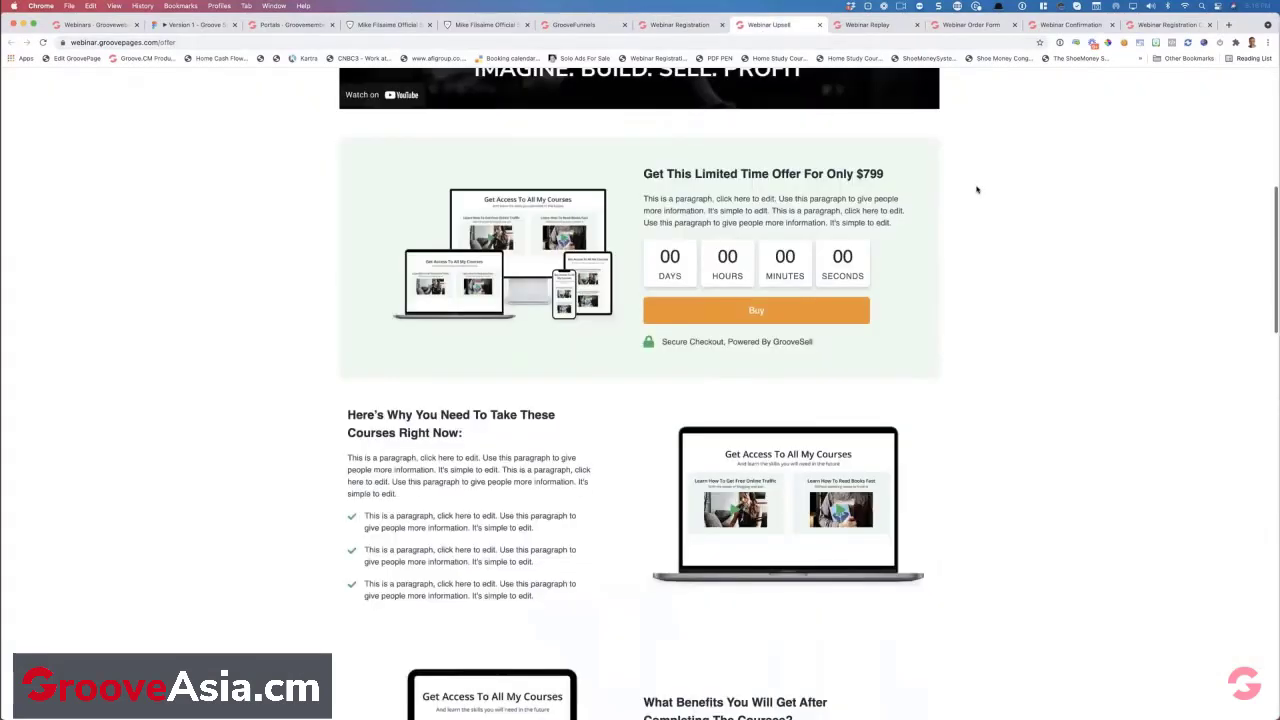
pyautogui.scroll(-20, 977, 189)
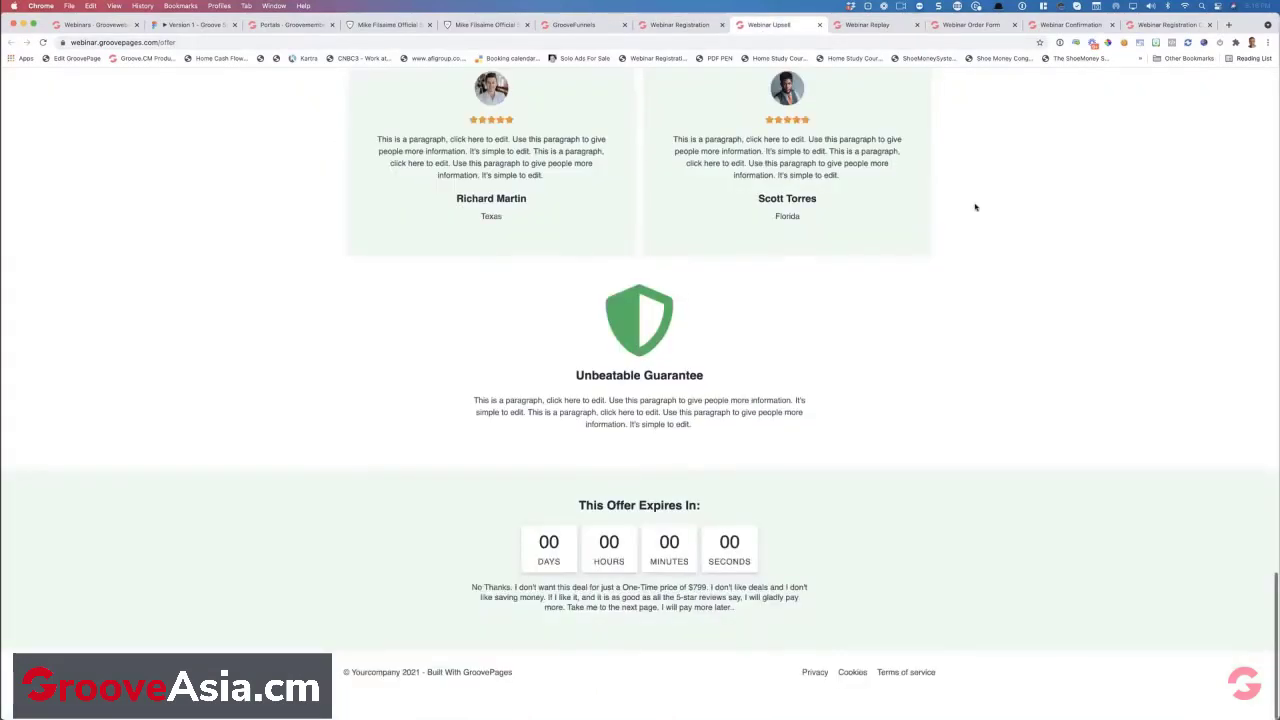
pyautogui.scroll(20, 975, 207)
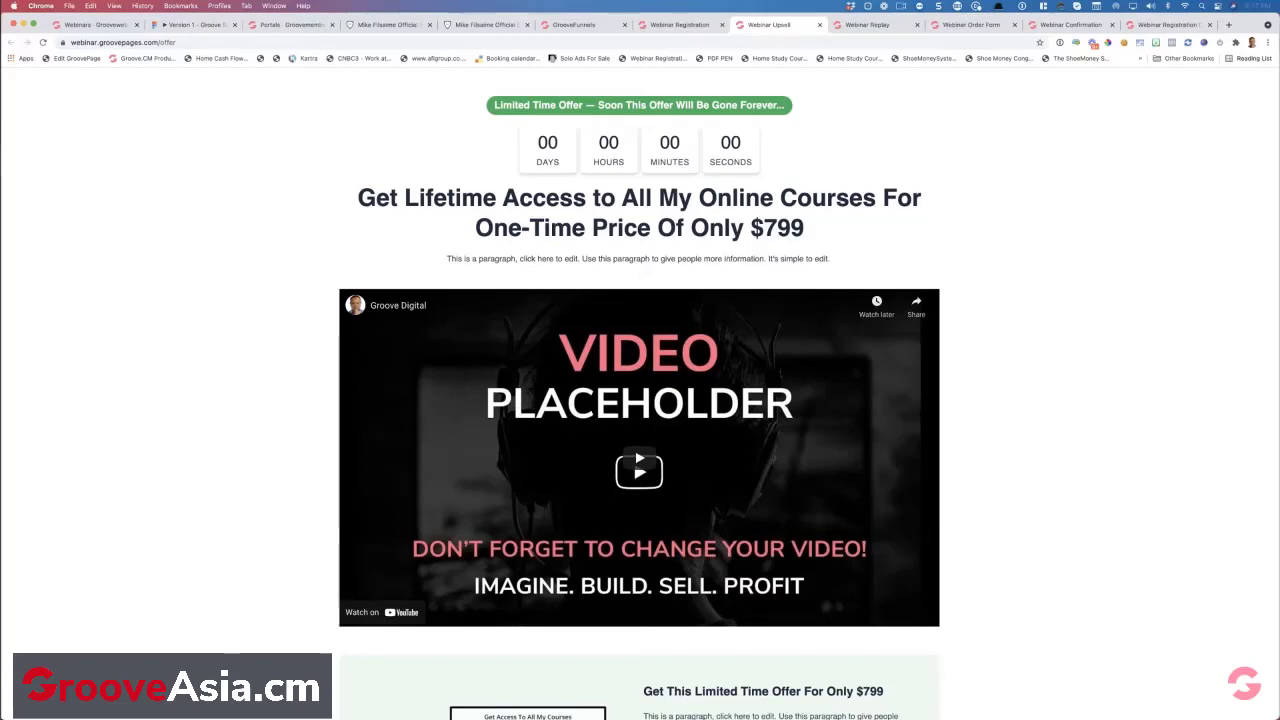
pyautogui.scroll(-5, 727, 257)
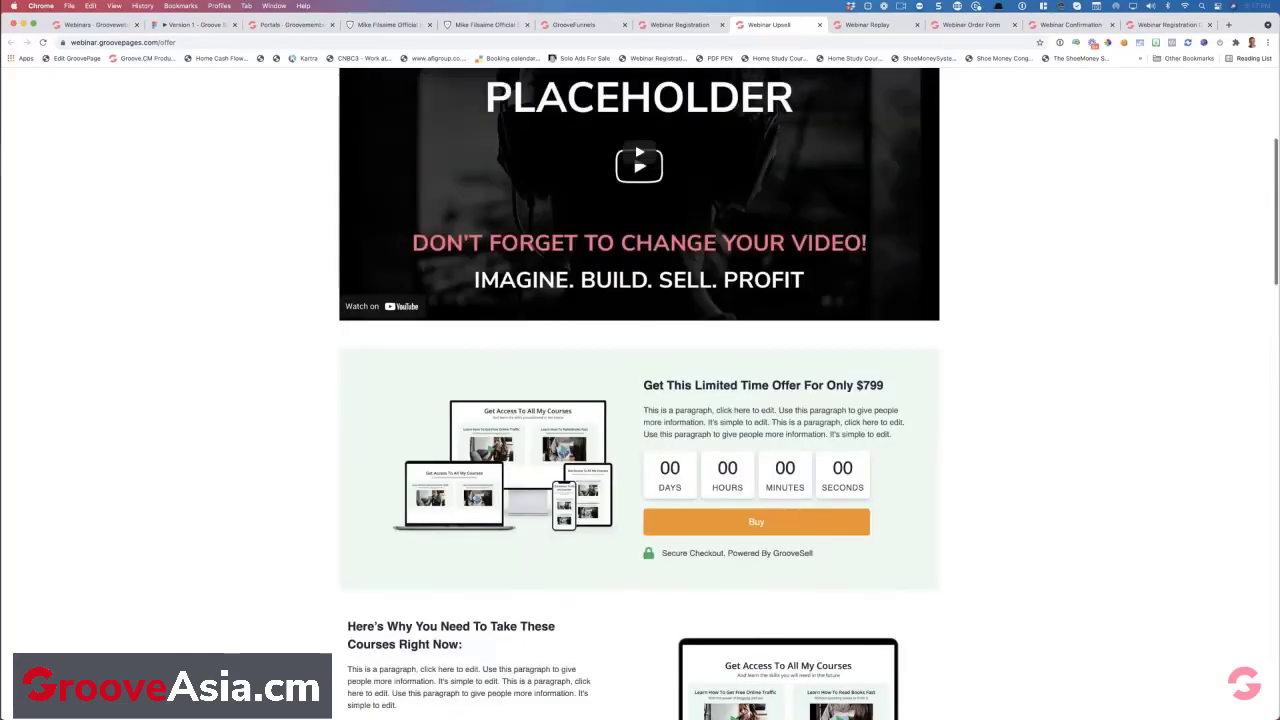
pyautogui.scroll(5, 727, 257)
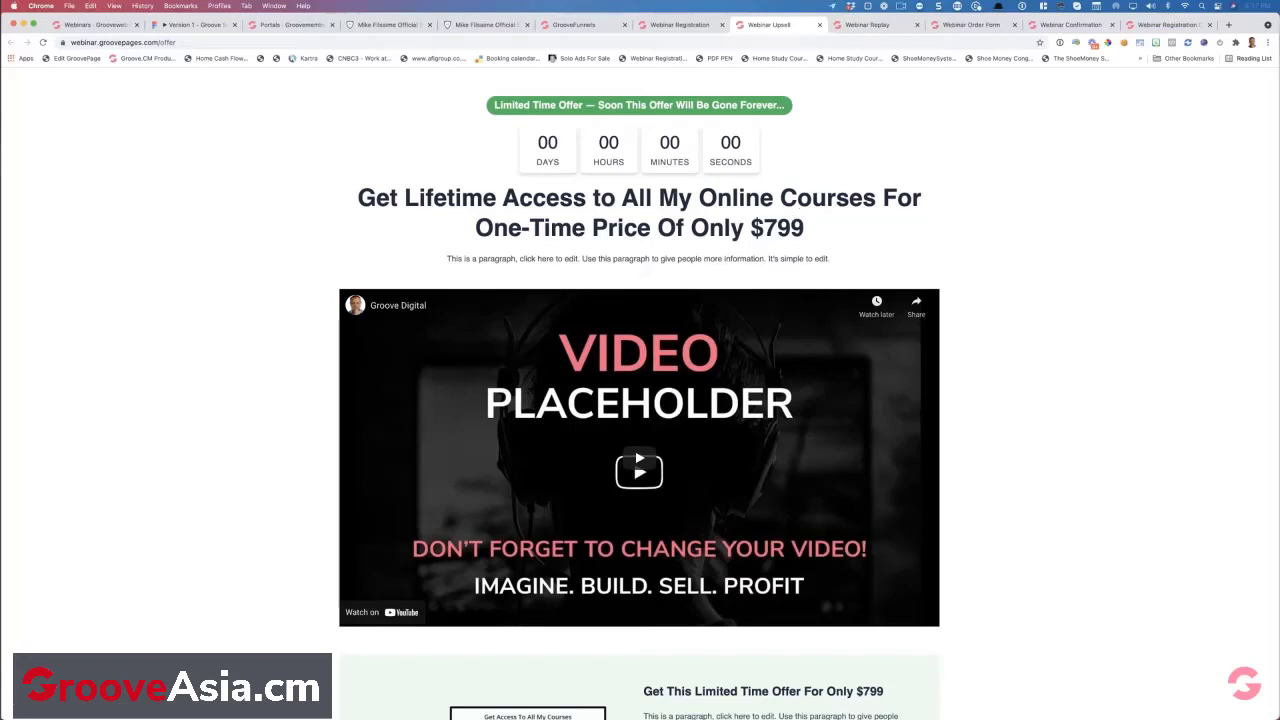
pyautogui.click(684, 25)
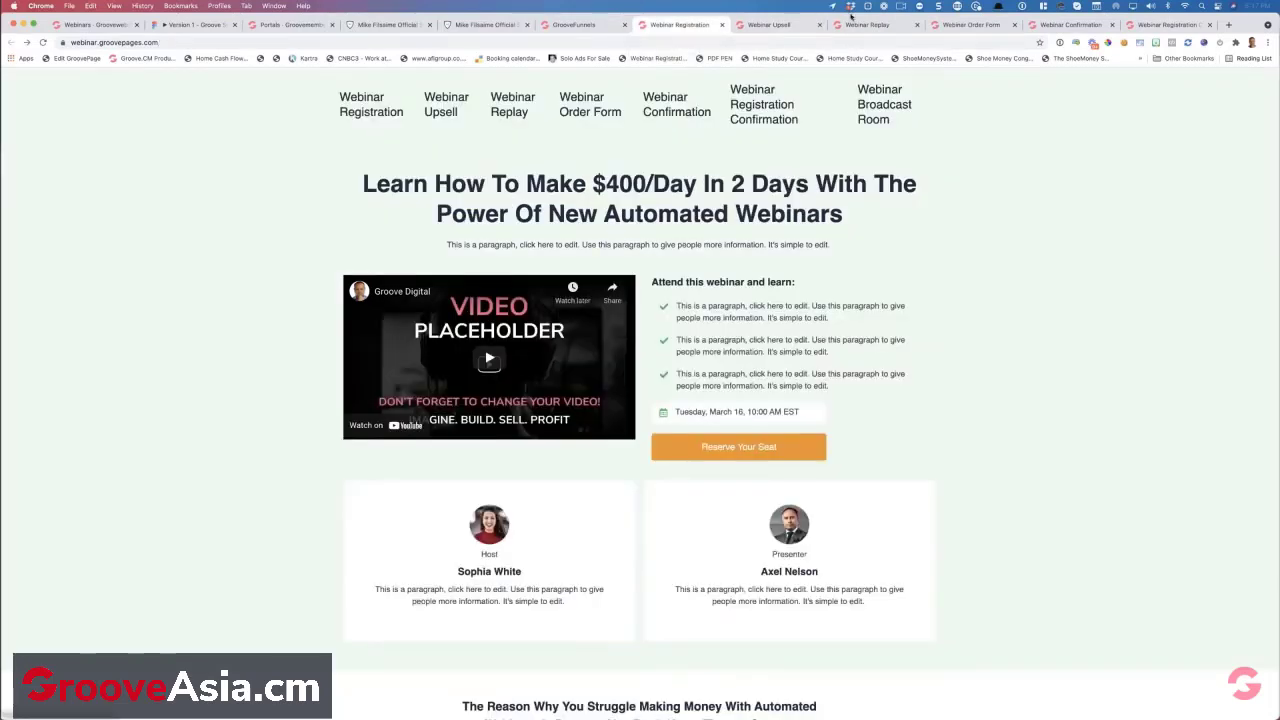
pyautogui.click(866, 24)
pyautogui.scroll(-2, 640, 400)
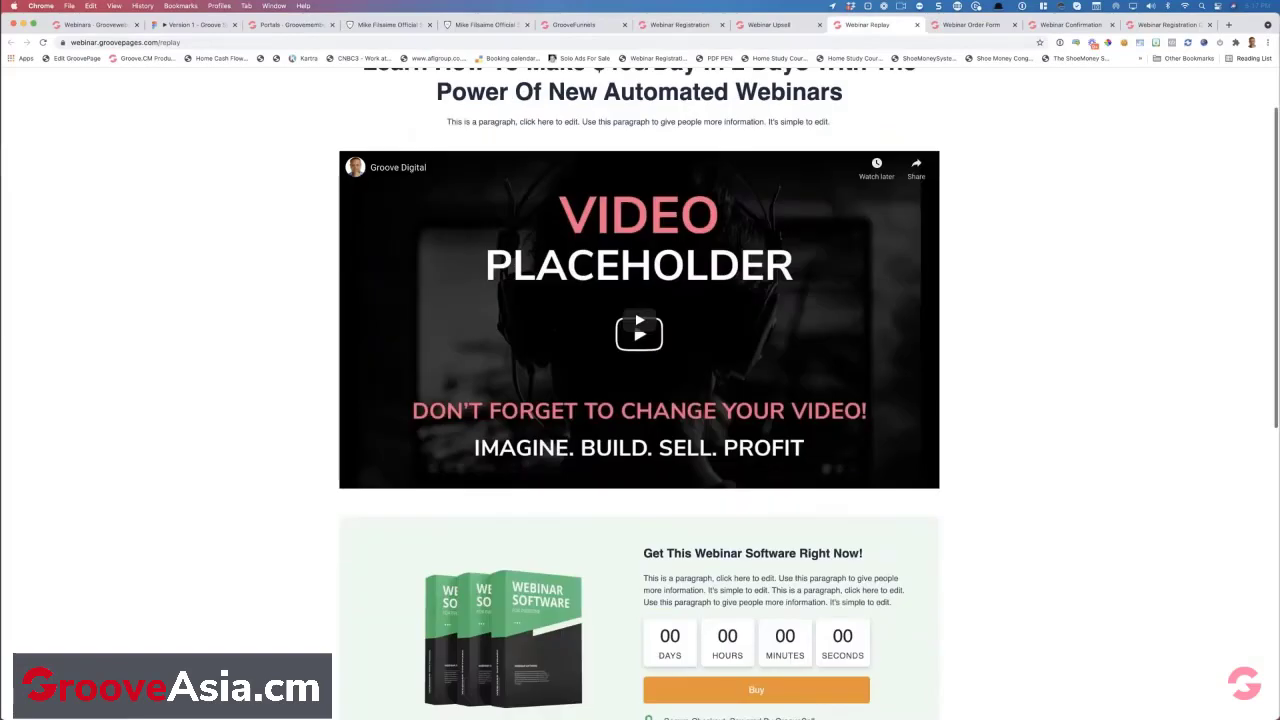
pyautogui.scroll(-10, 772, 317)
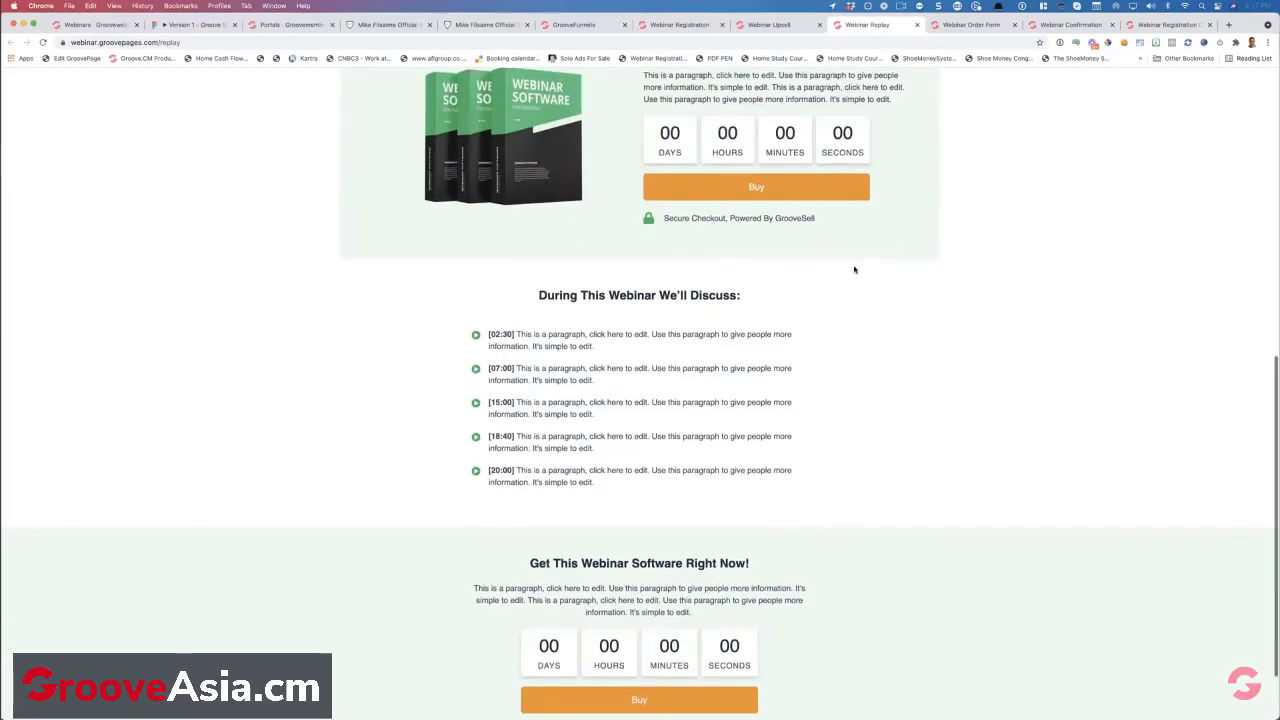
pyautogui.scroll(12, 772, 317)
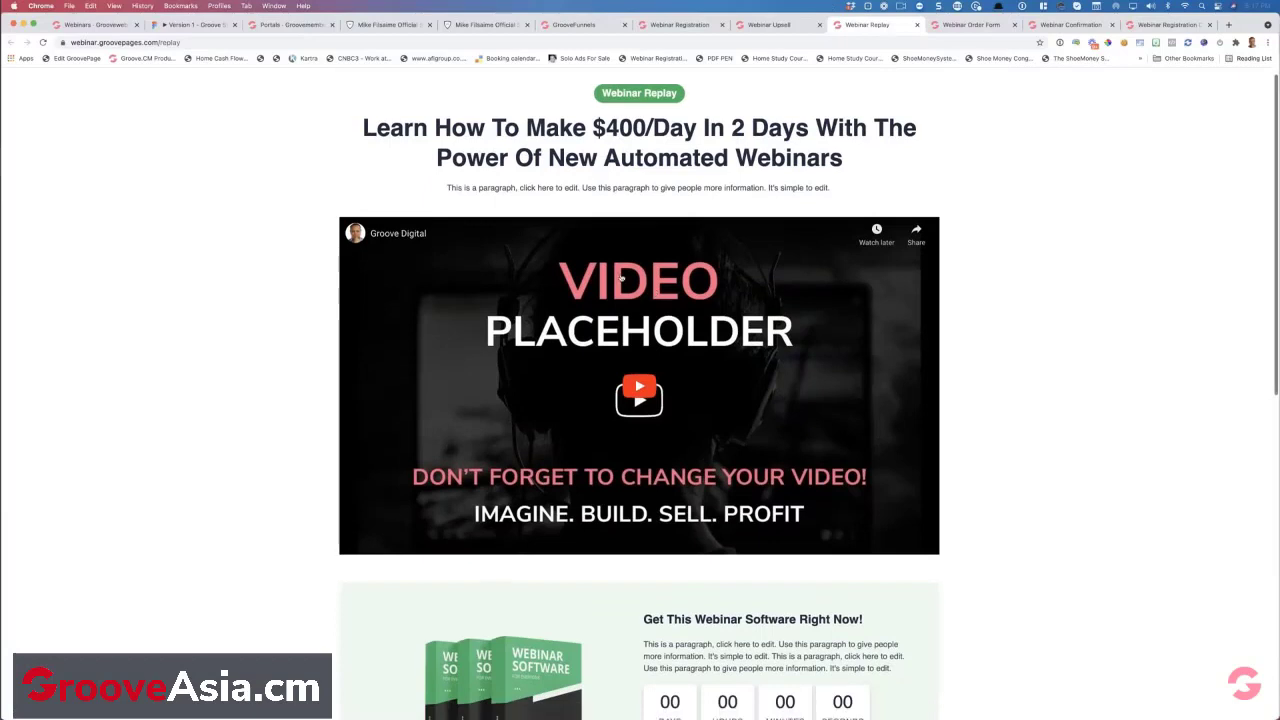
pyautogui.scroll(-2, 573, 257)
pyautogui.scroll(2, 573, 257)
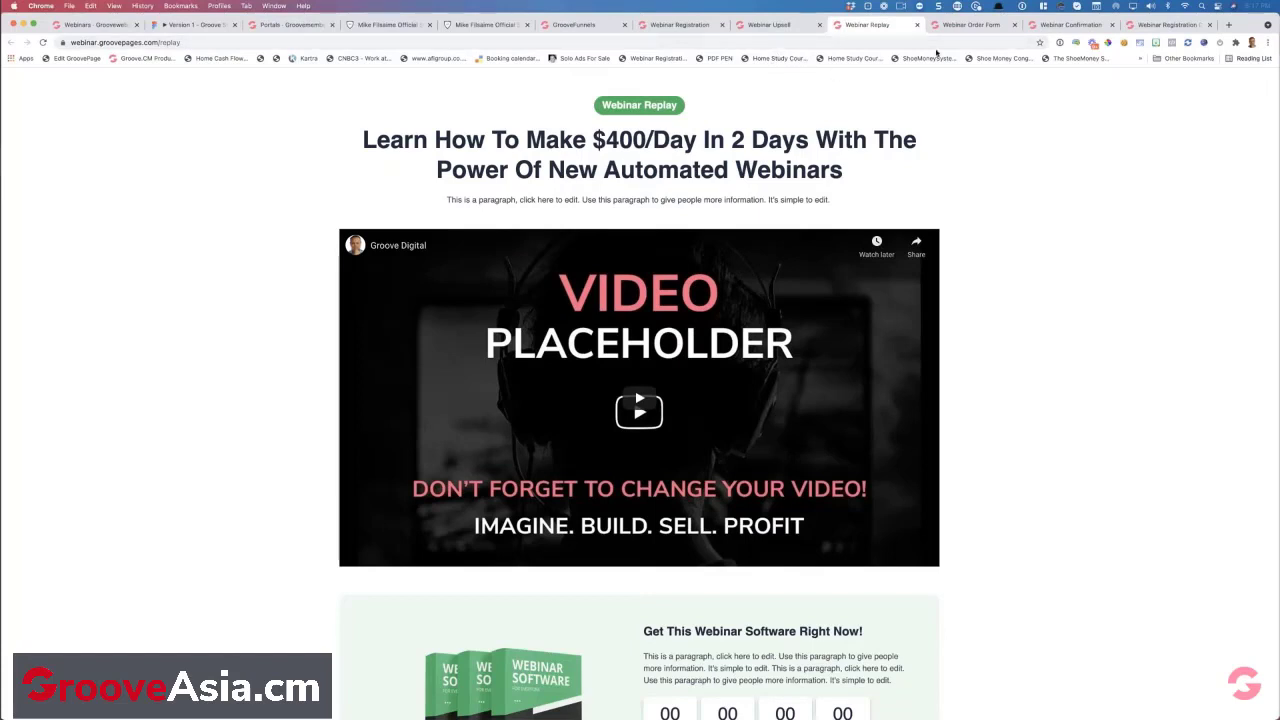
# - Scroll through the Webinar Order Form page, then move on to the Webinar Confirmation tab
pyautogui.hotkey('ctrl', 'Tab')
pyautogui.scroll(-1, 891, 166)
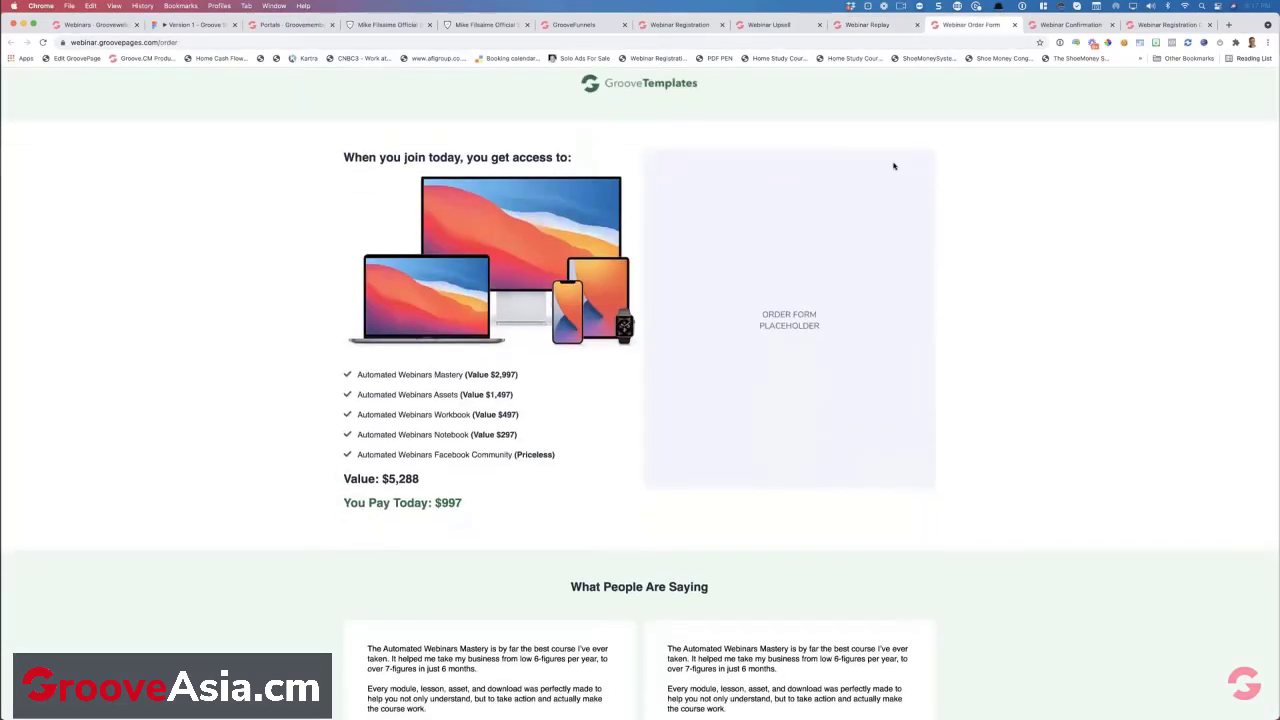
pyautogui.scroll(-2, 899, 168)
pyautogui.scroll(-10, 899, 168)
pyautogui.scroll(12, 900, 171)
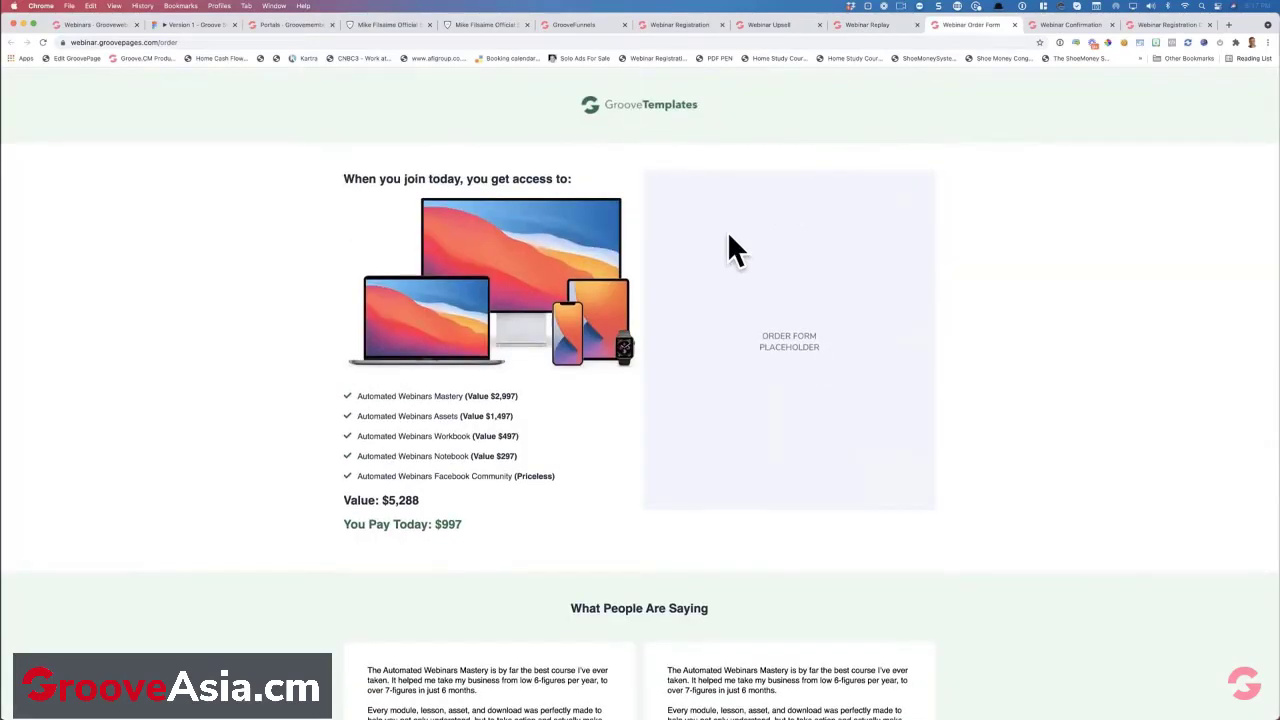
pyautogui.scroll(-10, 730, 245)
pyautogui.scroll(-6, 703, 249)
pyautogui.scroll(15, 703, 249)
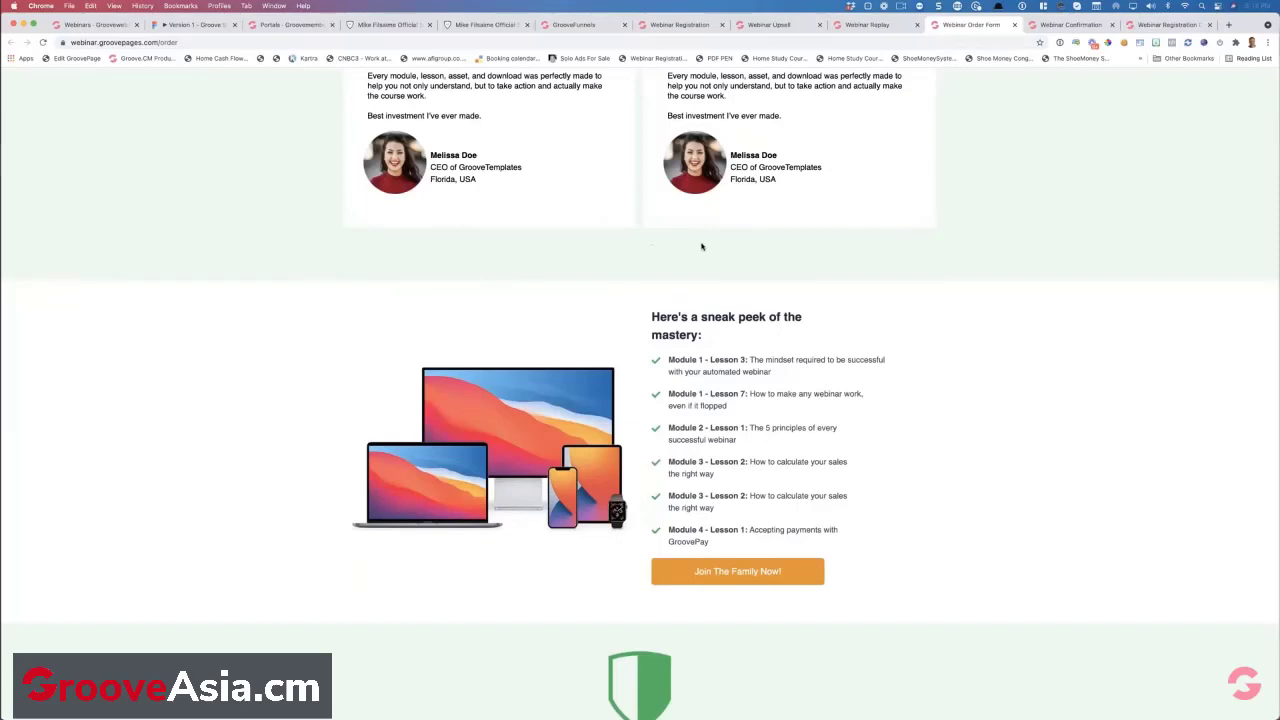
pyautogui.hotkey('ctrl', 'Tab')
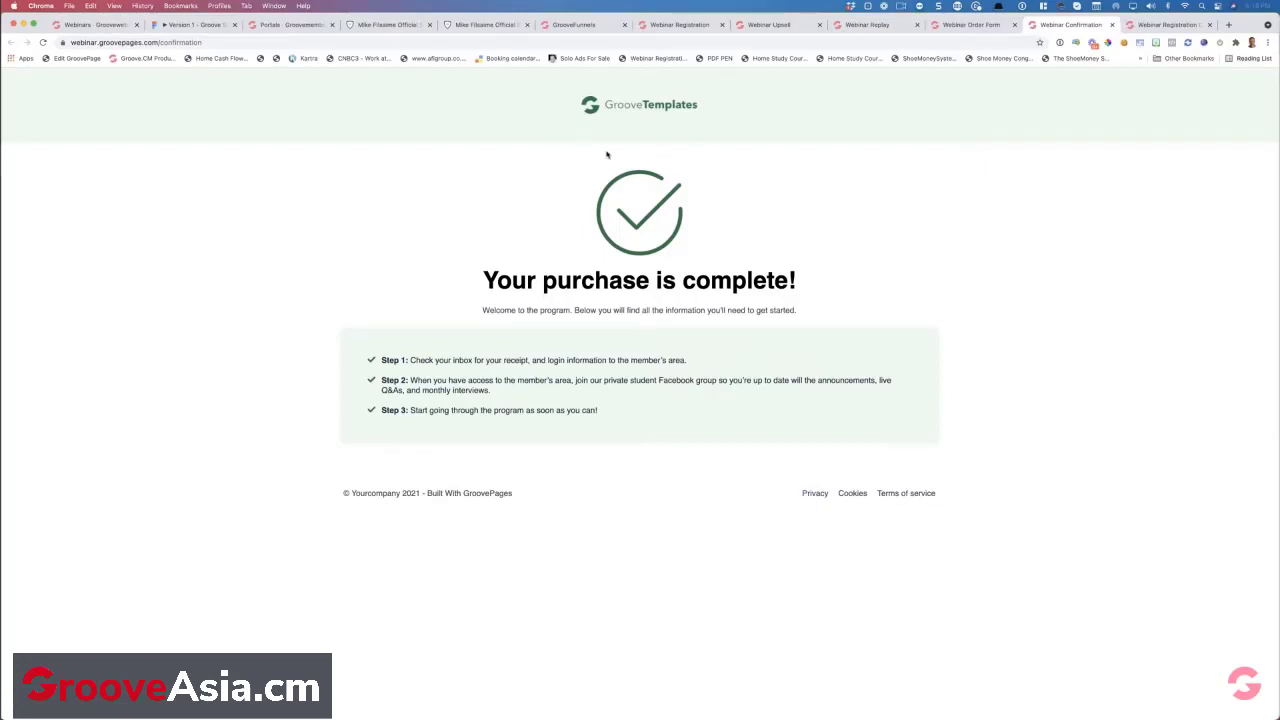
# - Review the Registration Confirmation page down to its Google, Outlook and Apple calendar buttons
pyautogui.click(1165, 24)
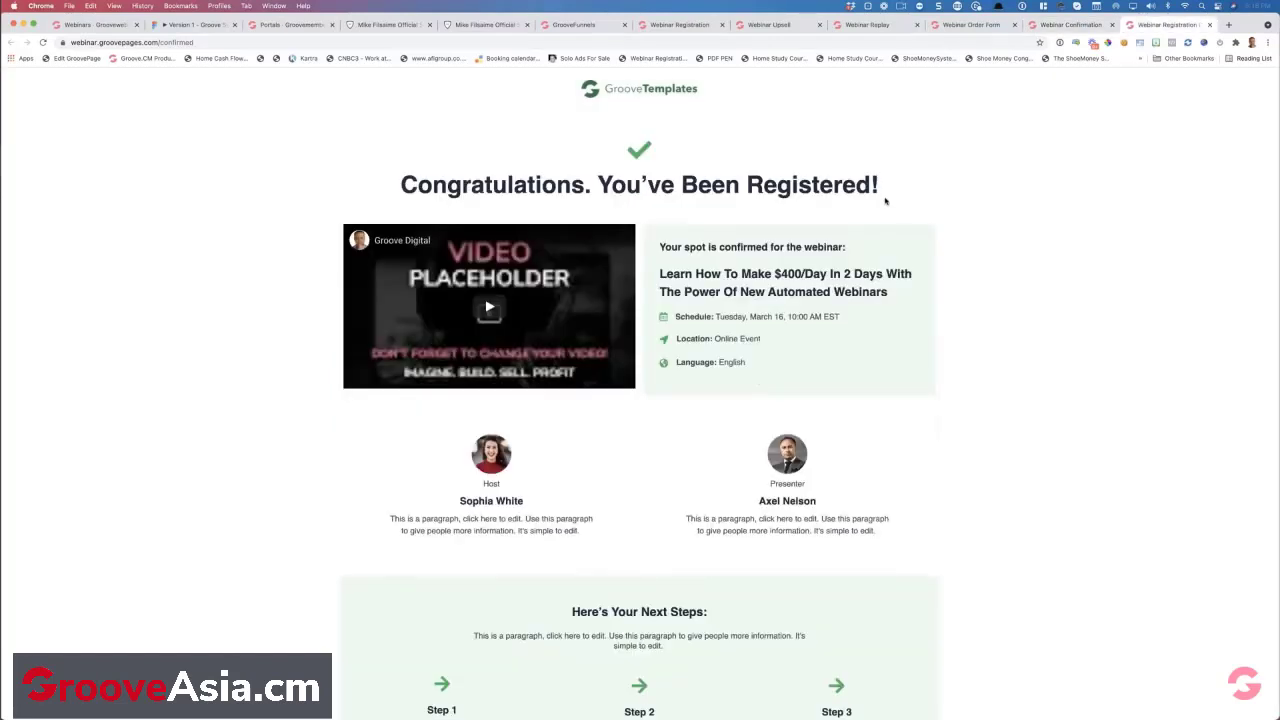
pyautogui.scroll(-3, 943, 147)
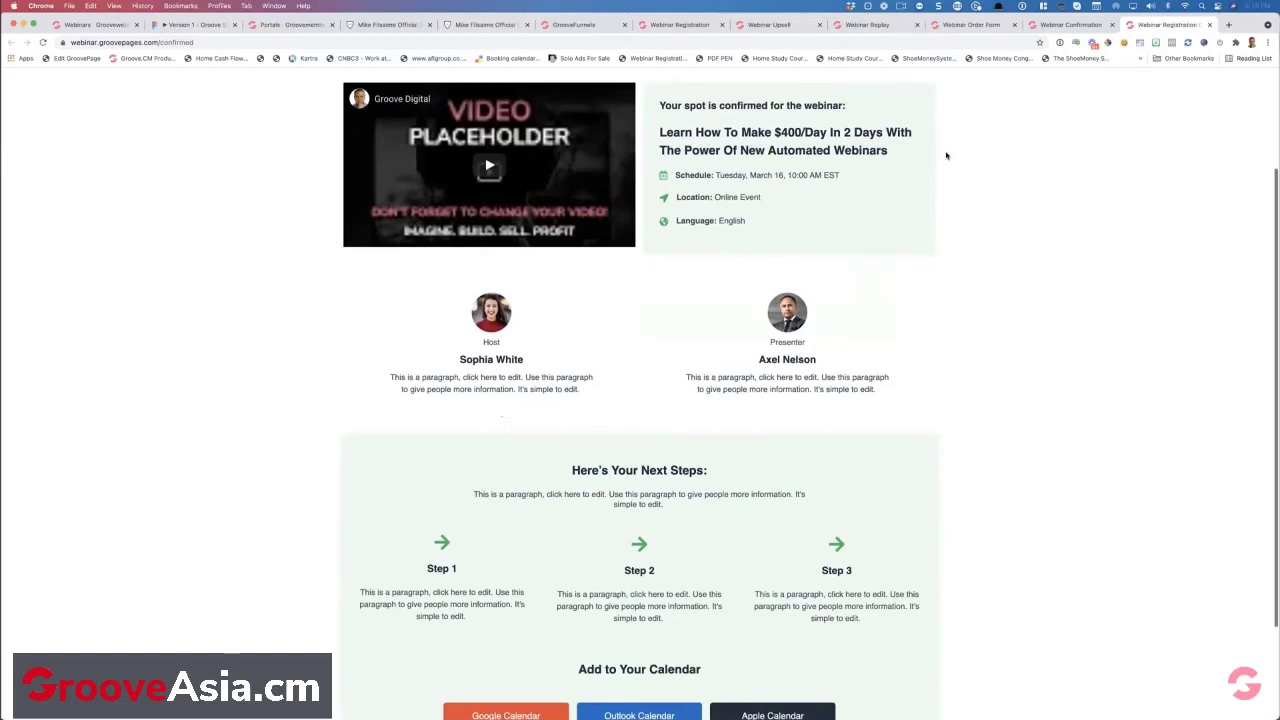
pyautogui.scroll(3, 943, 147)
pyautogui.moveTo(660, 238); pyautogui.dragTo(736, 295)
pyautogui.click(805, 320)
pyautogui.scroll(-1, 805, 320)
pyautogui.click(757, 314)
pyautogui.scroll(-4, 757, 314)
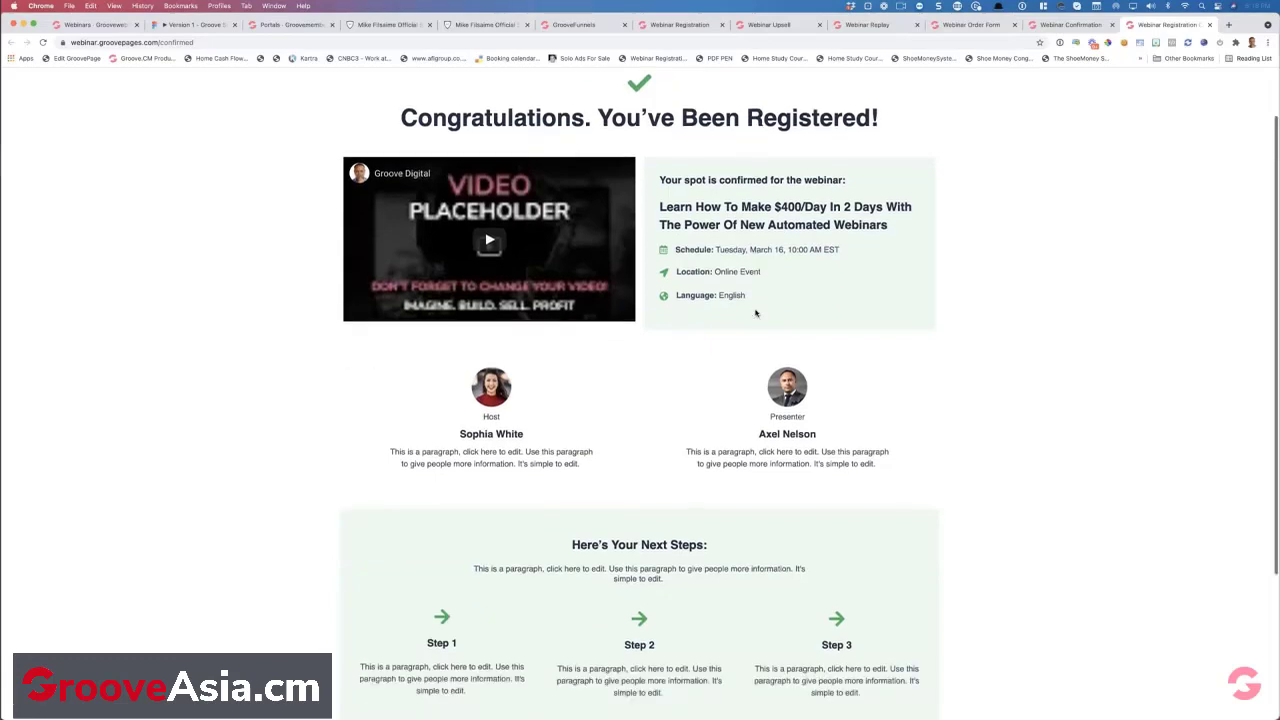
pyautogui.scroll(-2, 775, 590)
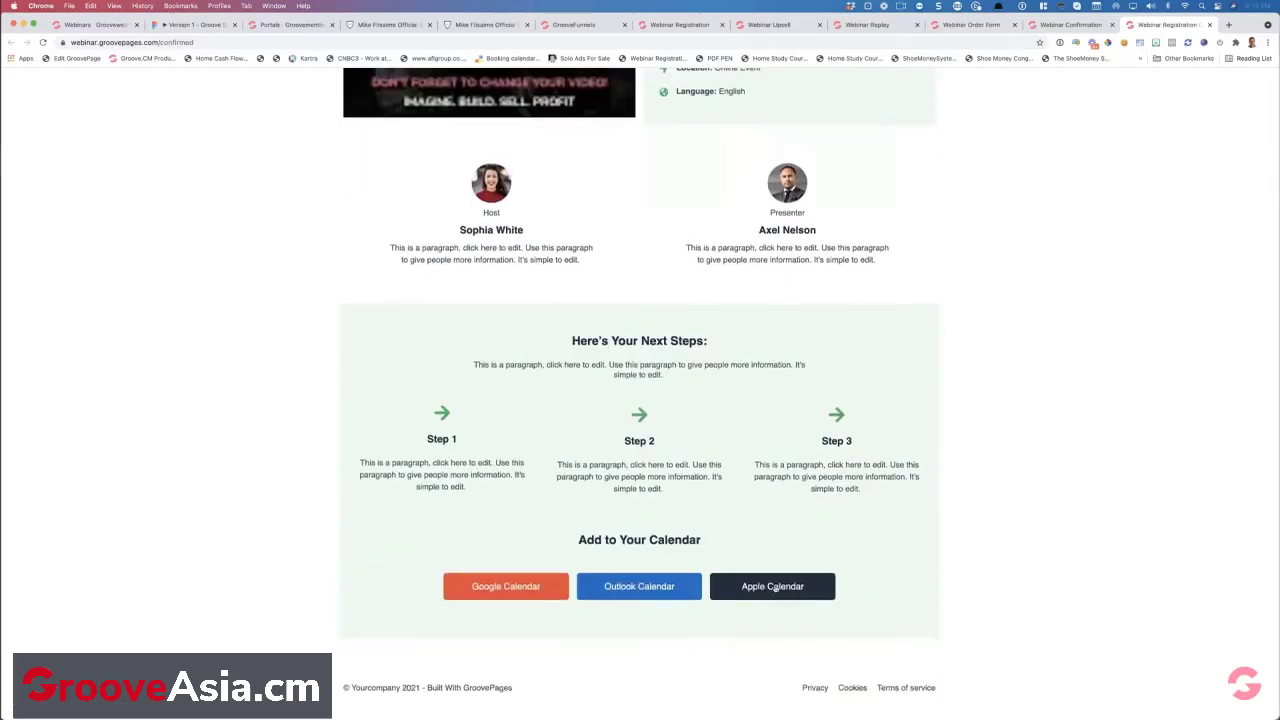
pyautogui.scroll(7, 775, 588)
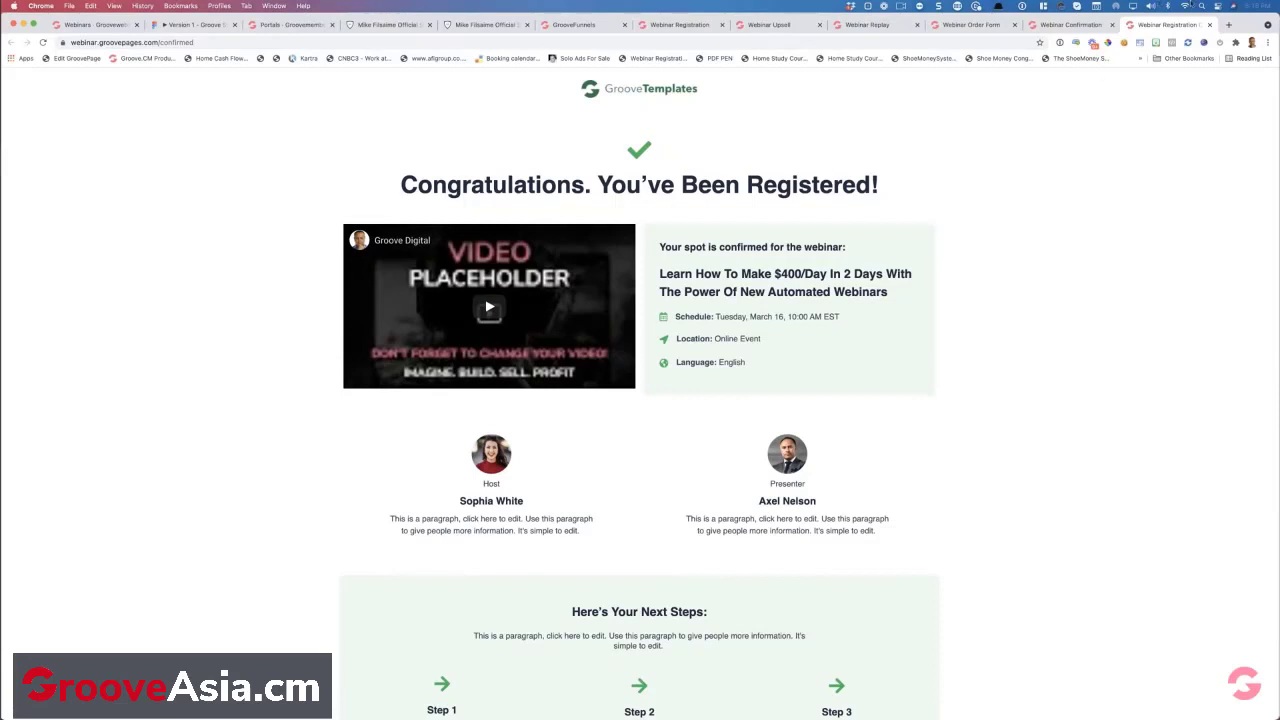
# - Cycle through apps to Keynote and back to the GrooveWebinar Webinars tab
pyautogui.press('super+Tab')
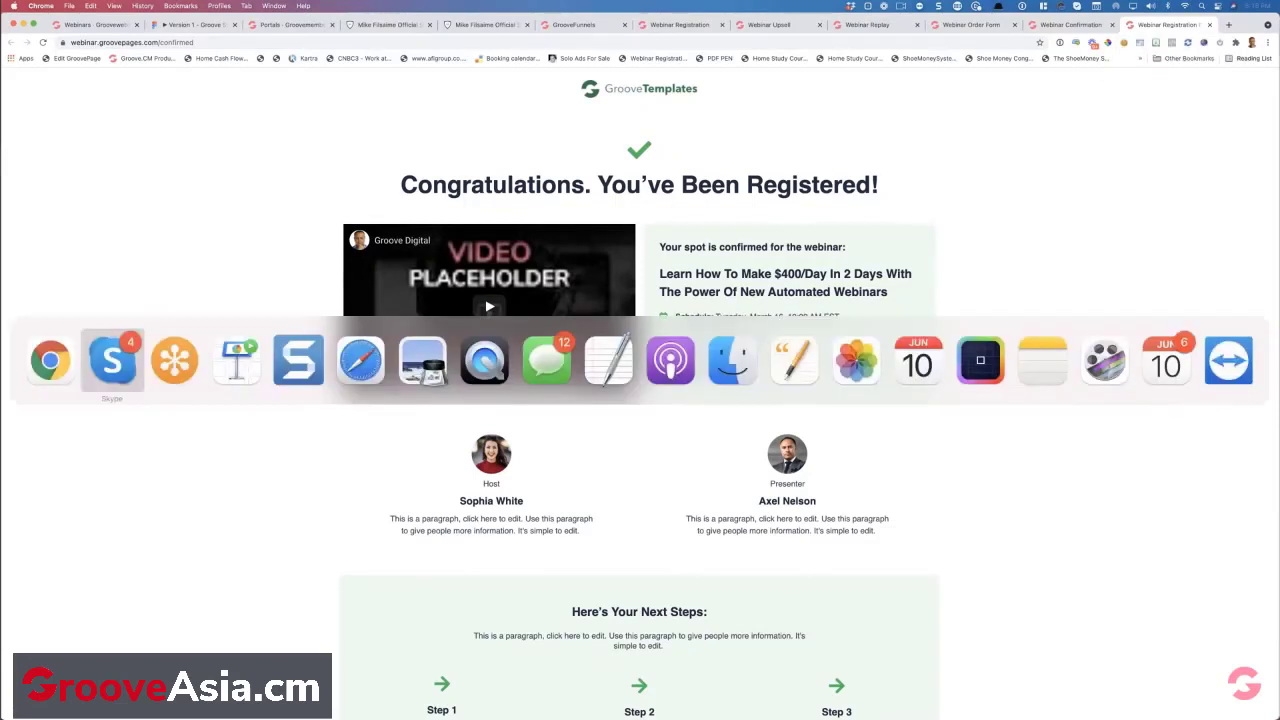
pyautogui.press('super+Tab')
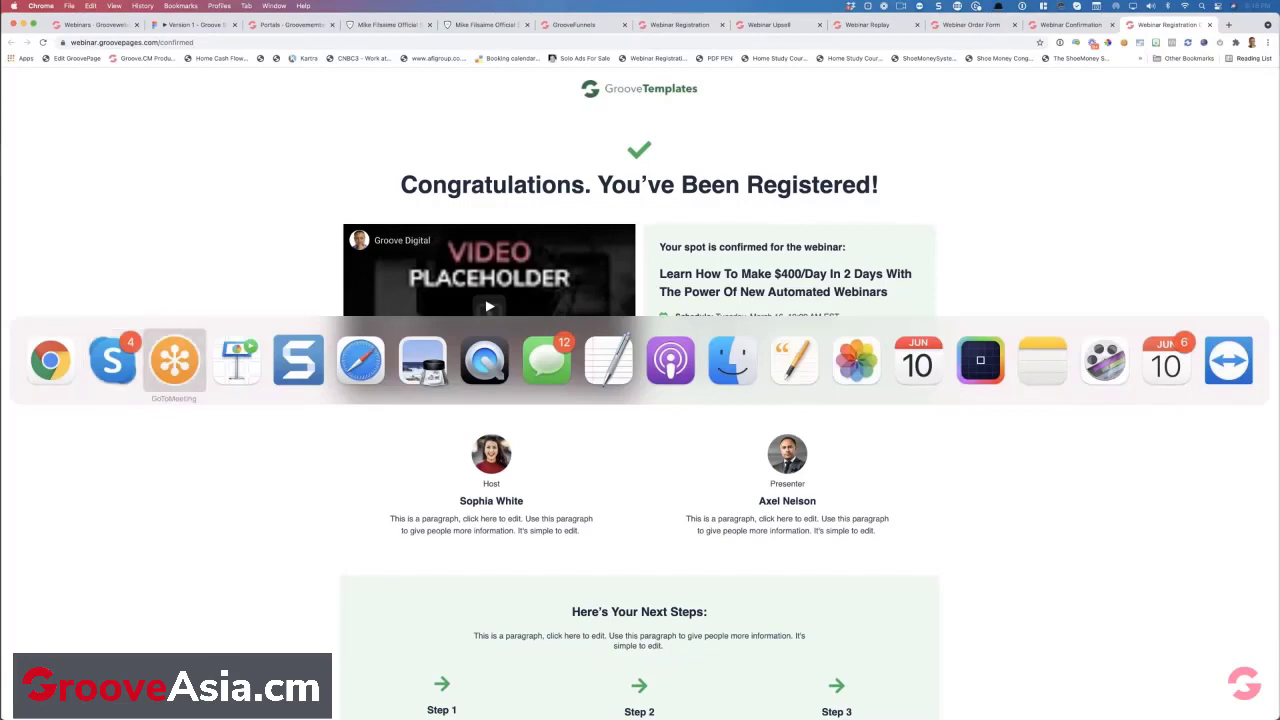
pyautogui.press('super+Tab')
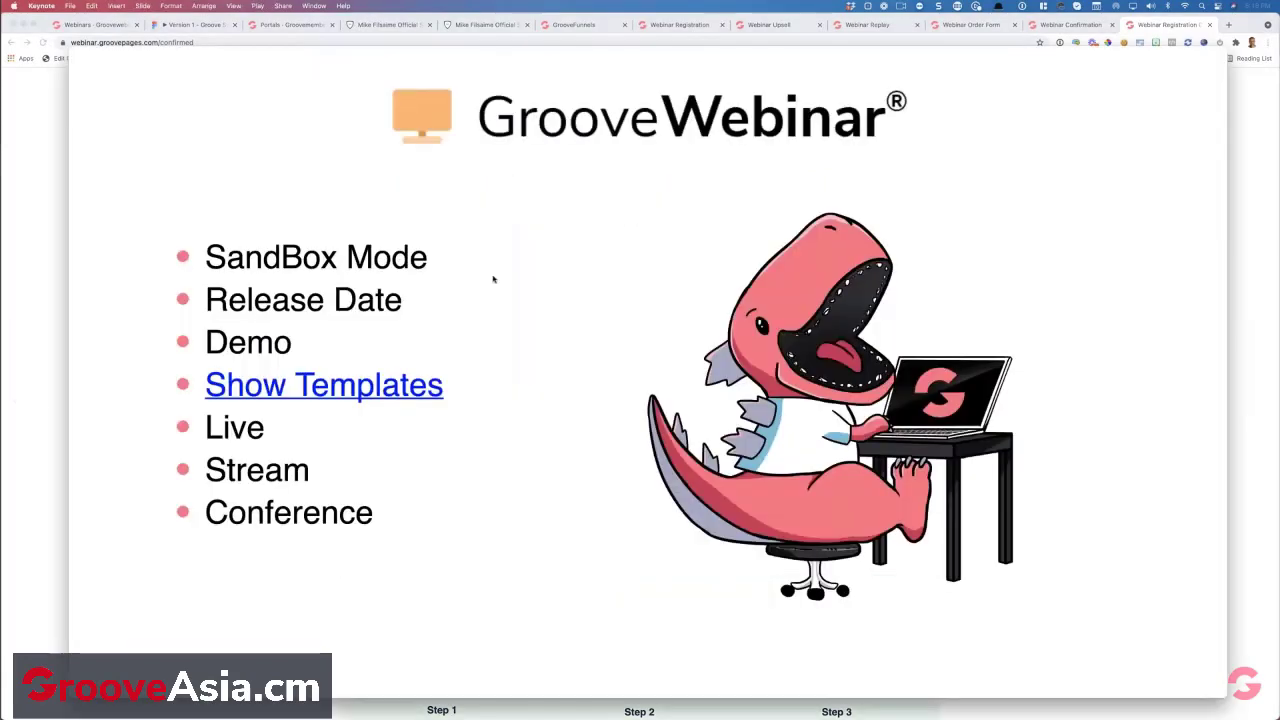
pyautogui.click(43, 167)
pyautogui.click(95, 24)
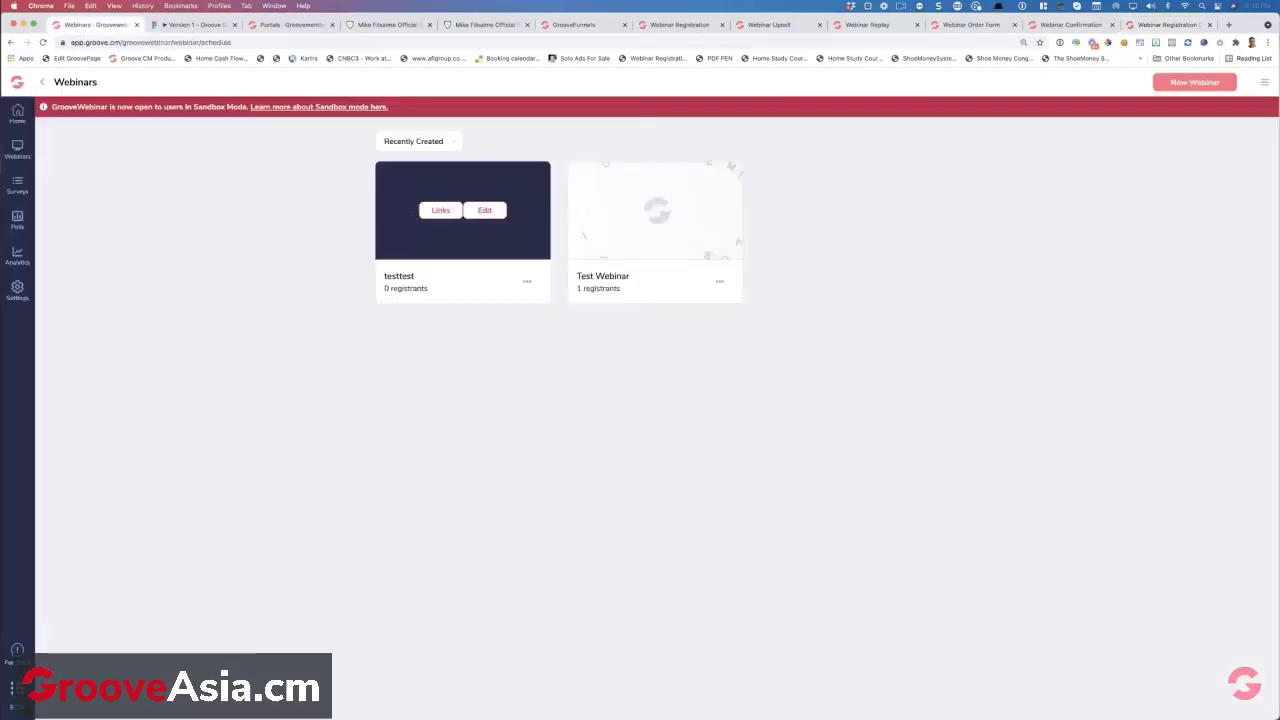
# - Review testtest's invite, embed code, live room, presenter and replay links, then close the dialog
pyautogui.click(438, 212)
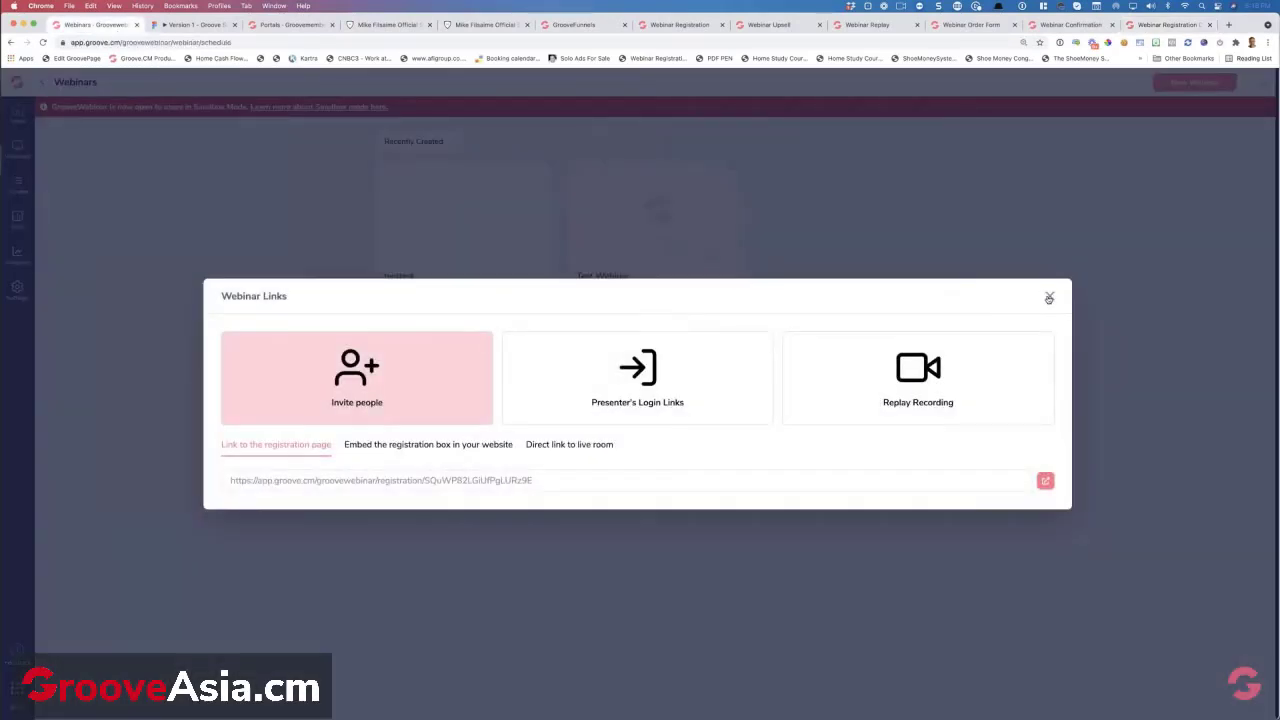
pyautogui.click(1049, 298)
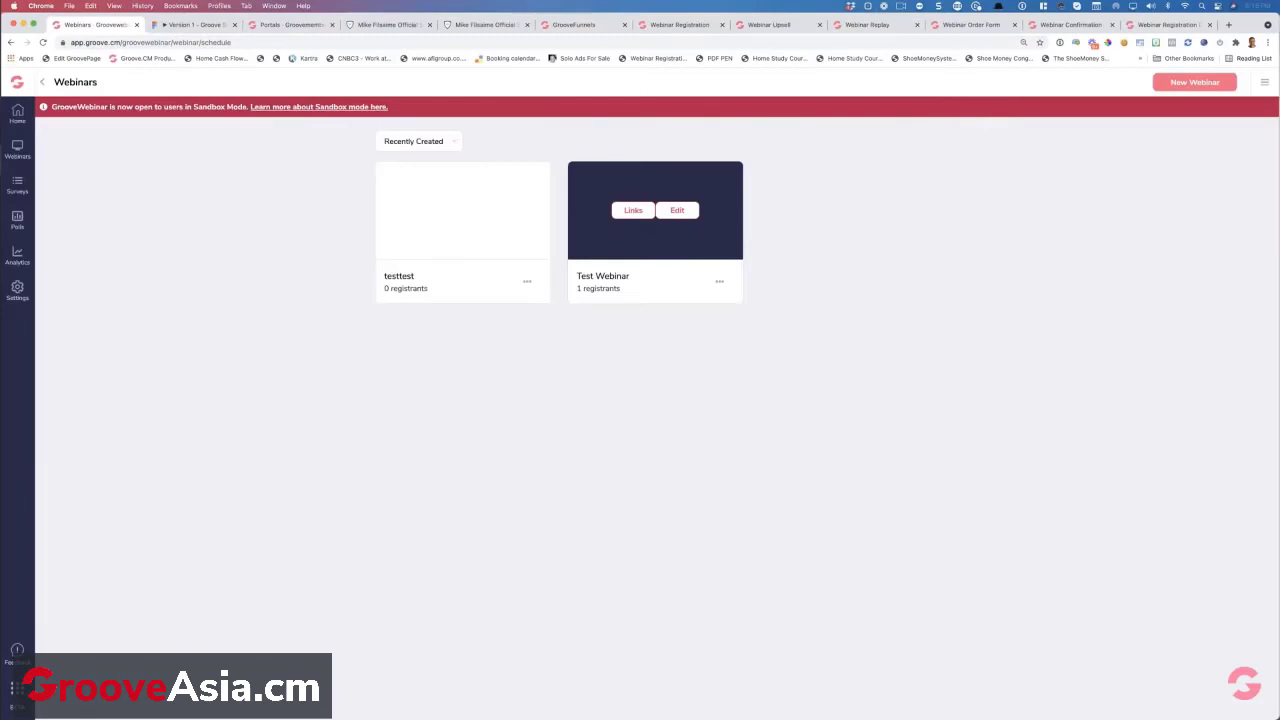
pyautogui.click(438, 211)
pyautogui.click(557, 388)
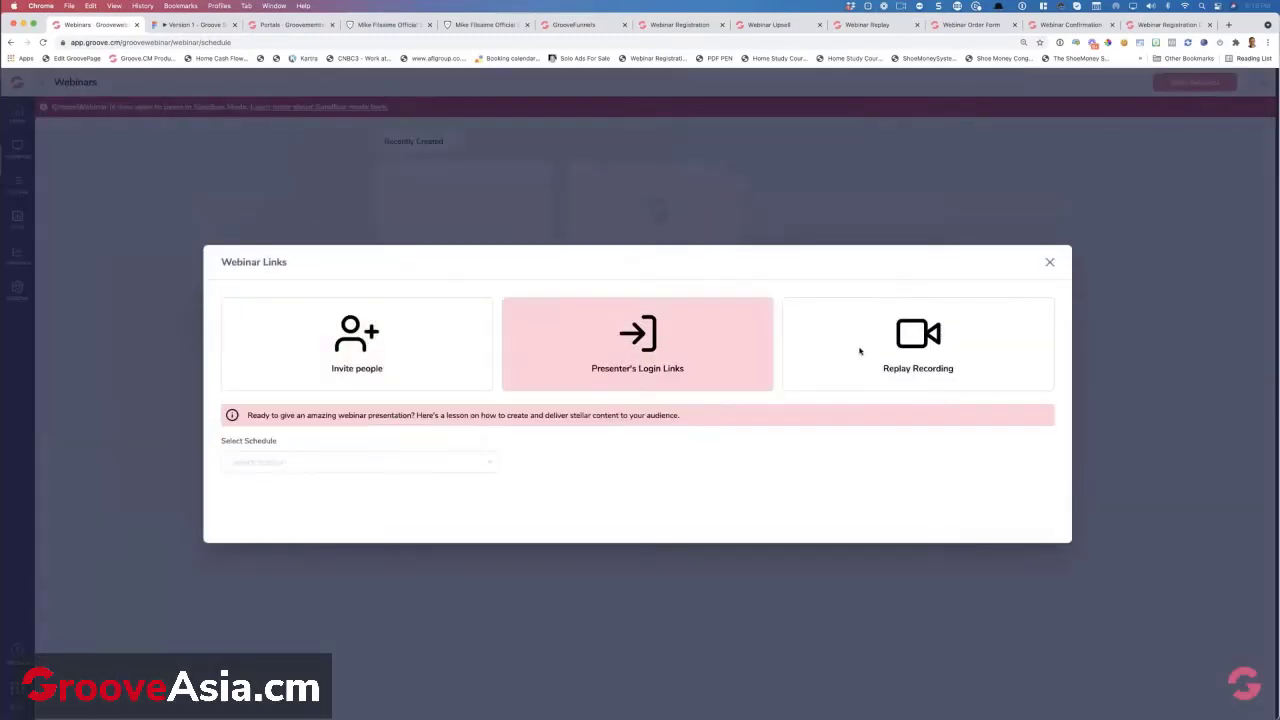
pyautogui.click(831, 352)
pyautogui.click(668, 364)
pyautogui.click(411, 355)
pyautogui.click(405, 446)
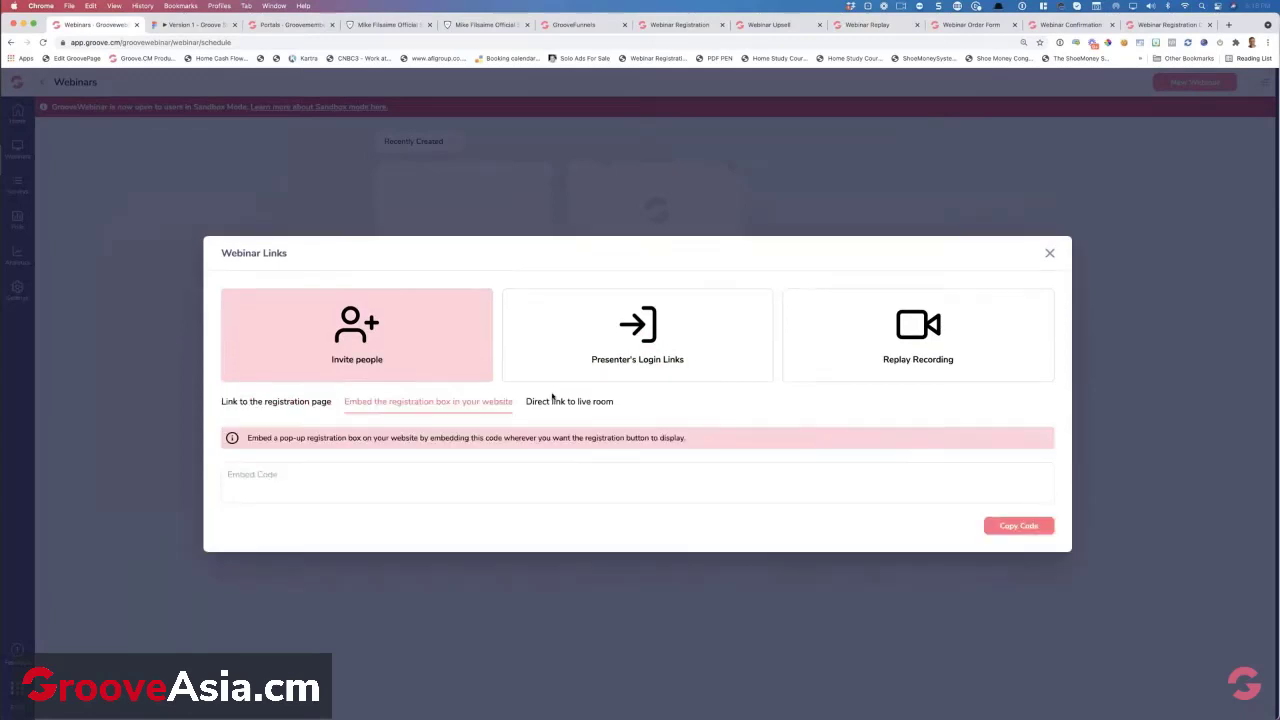
pyautogui.click(548, 401)
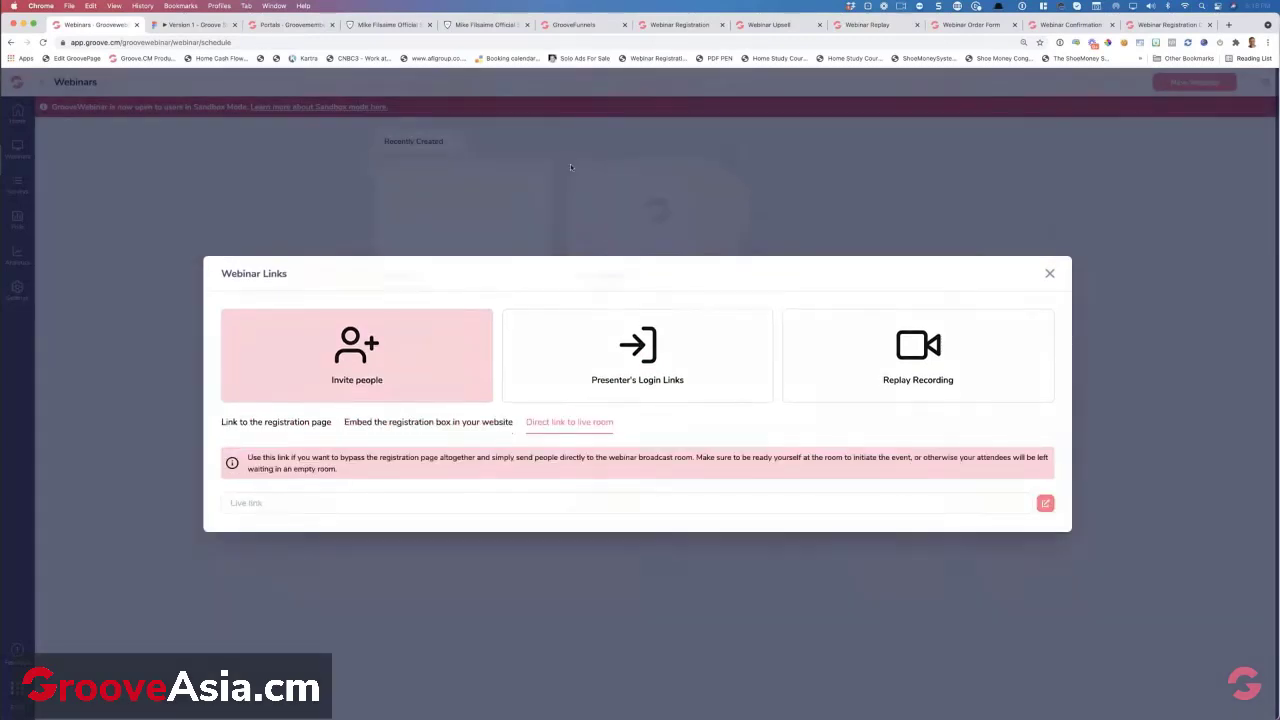
pyautogui.click(570, 163)
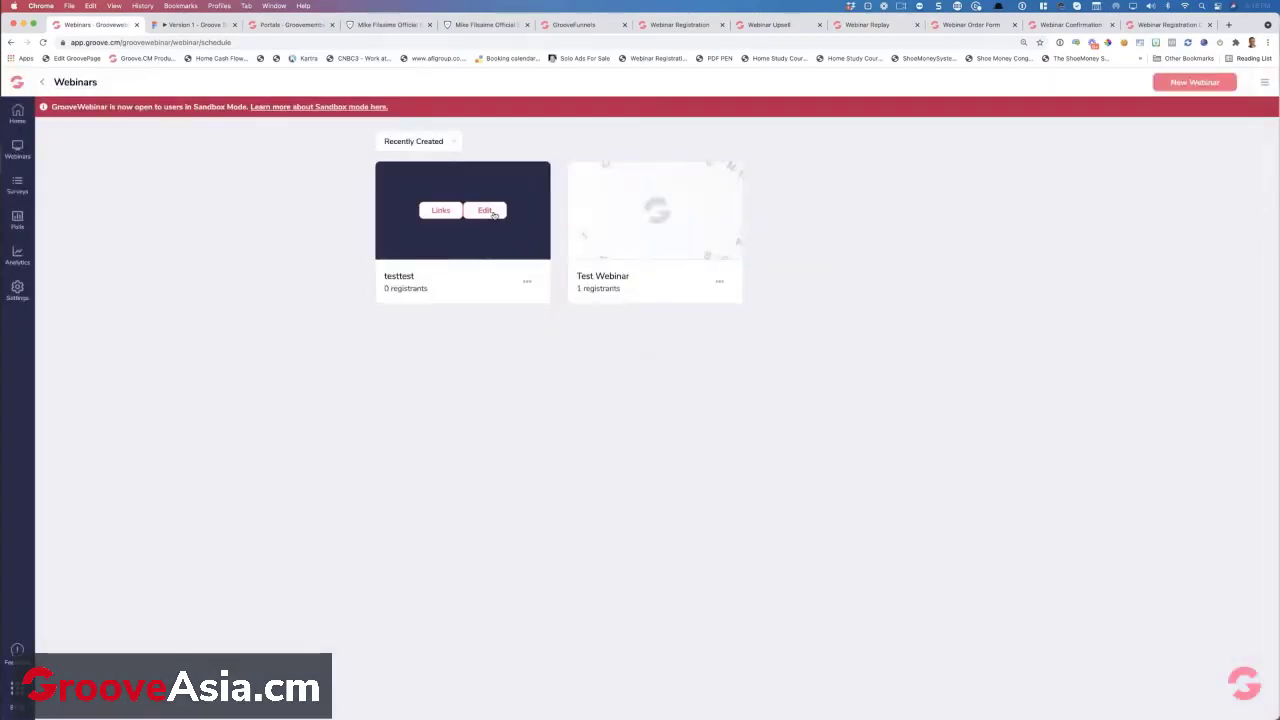
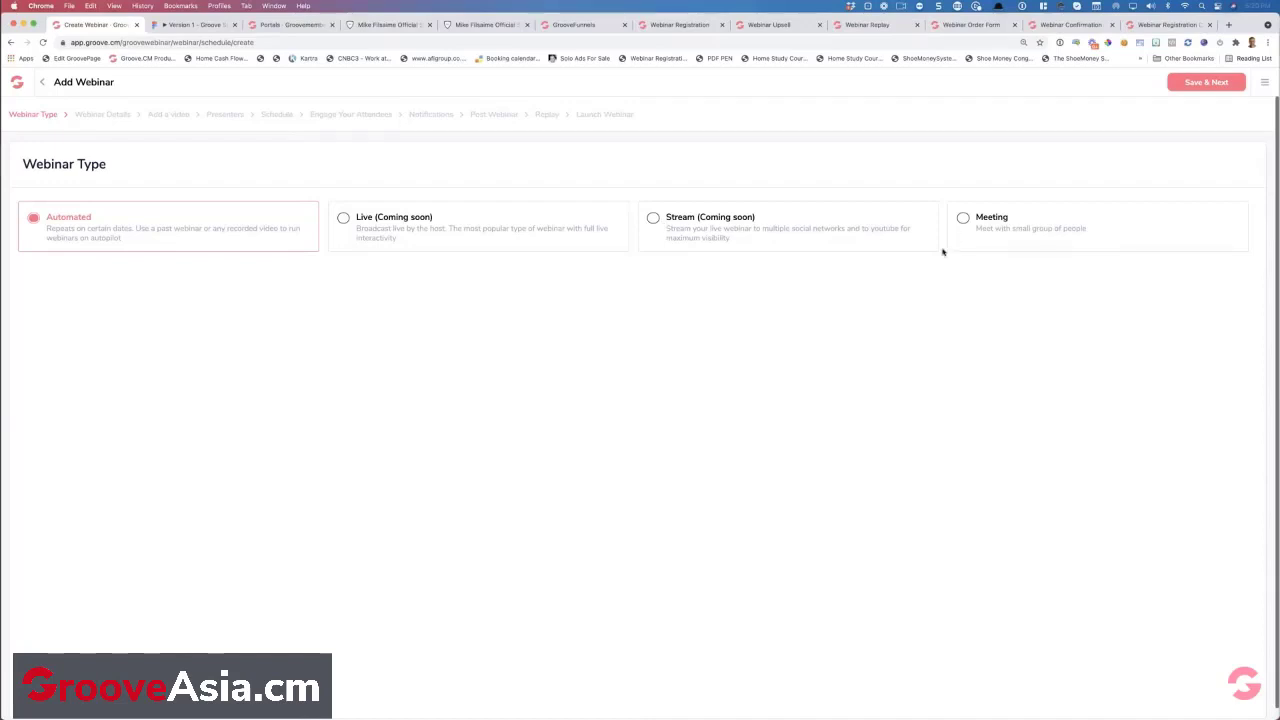
# - Switch from the Chrome Add Webinar page to the Keynote slide of GrooveWebinar topics, SandBox Mode through Conference
pyautogui.press('super+Tab')
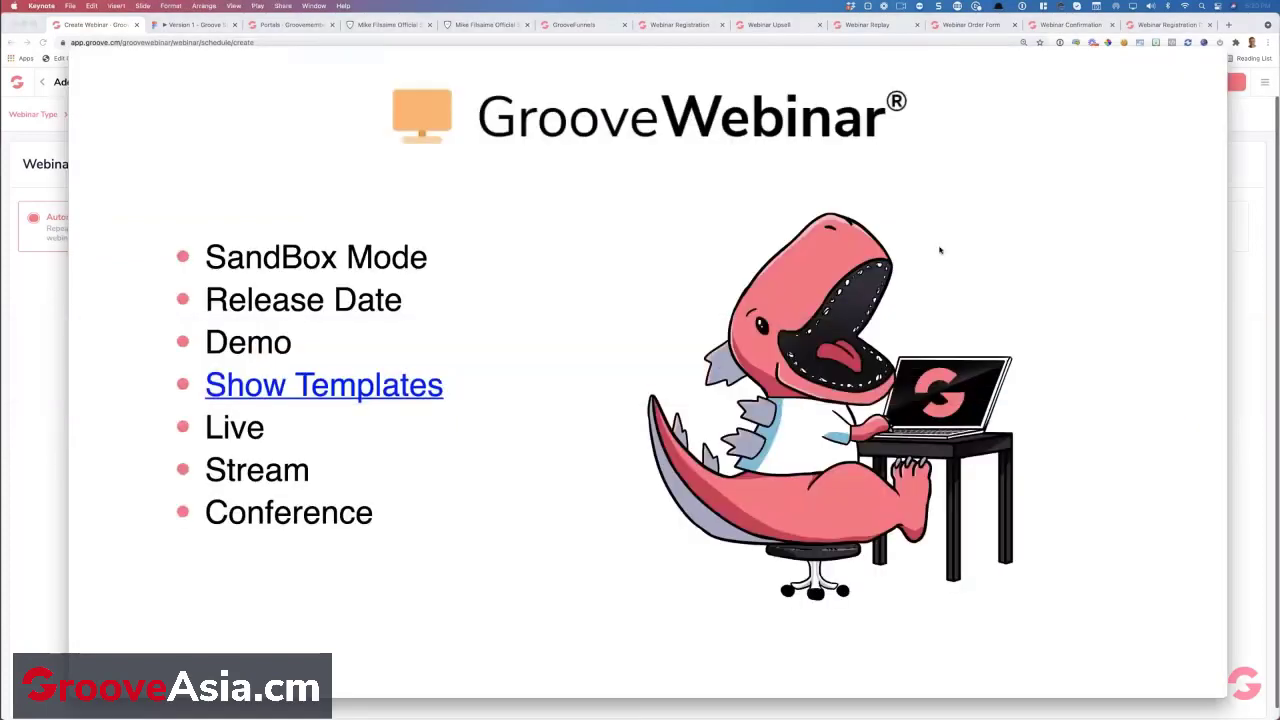